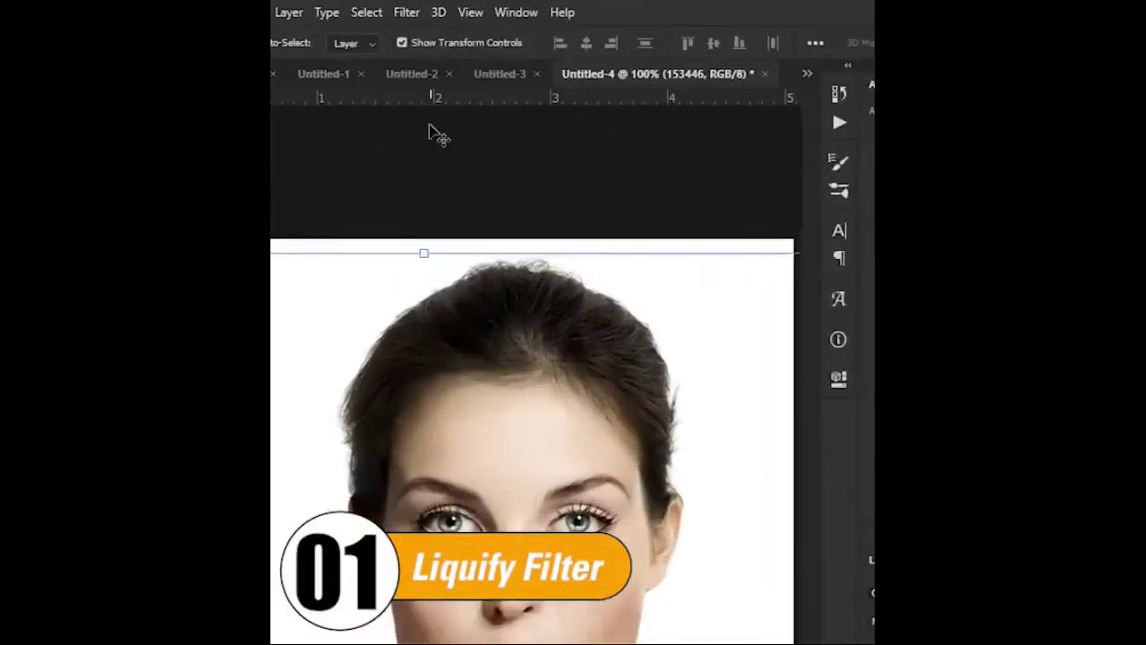
Step: Open the Liquify filter from the Filter menu on the portrait photo
click(400, 13)
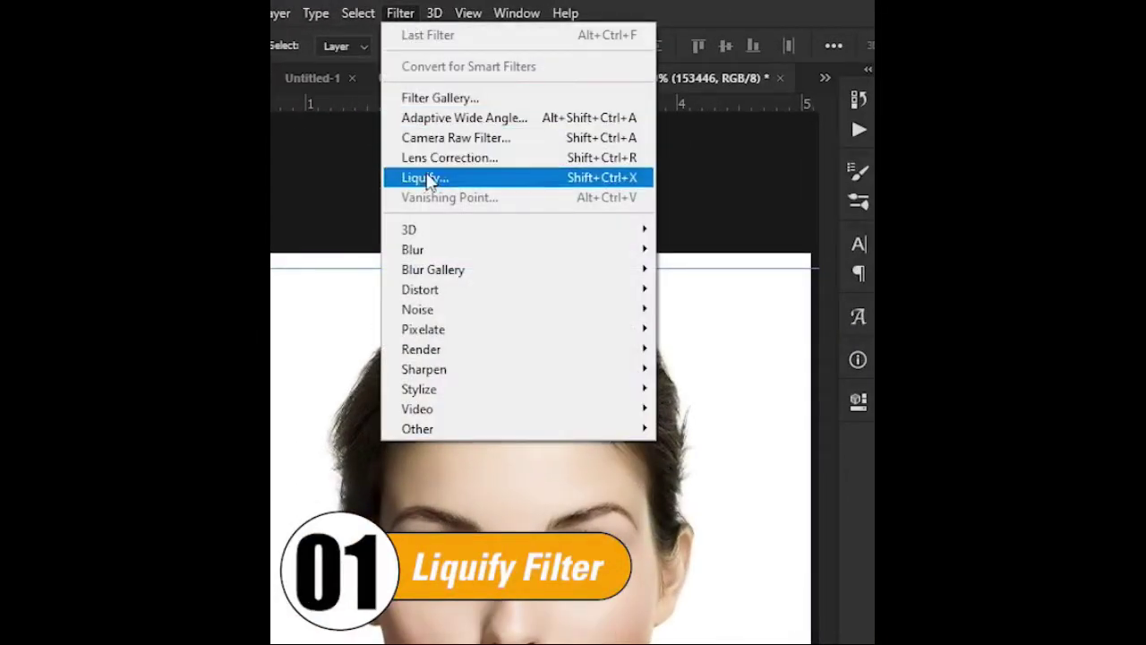
click(445, 184)
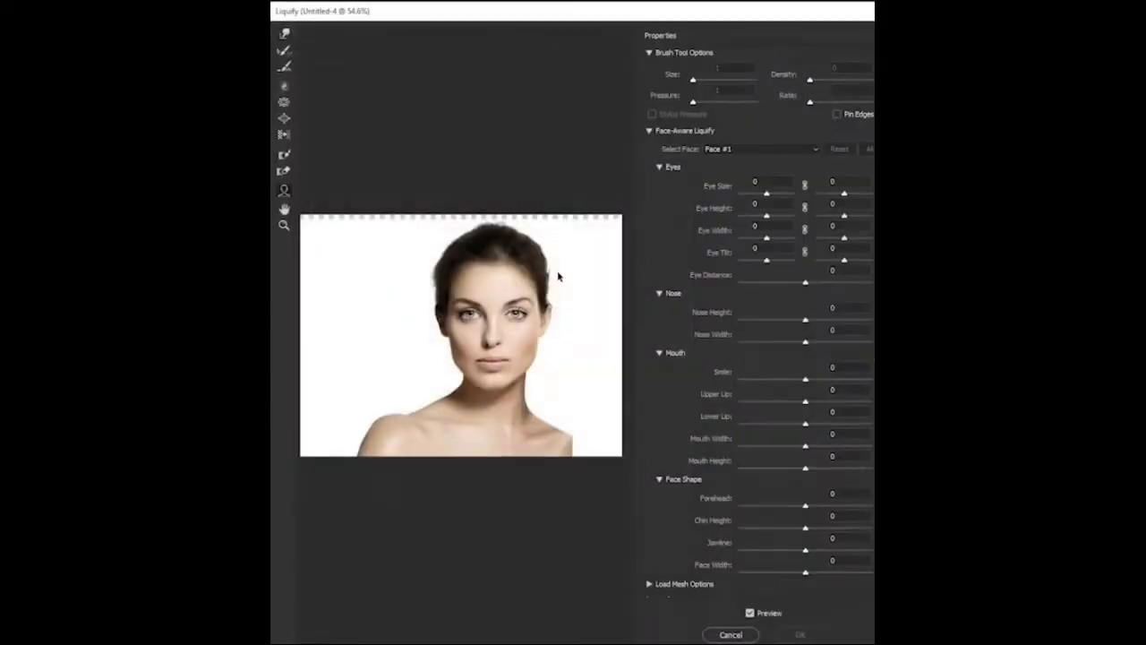
Step: Use the Face-Aware sliders to broaden the smile, widen the nose and jawline, and enlarge the forehead
scroll(513, 356, up, 3)
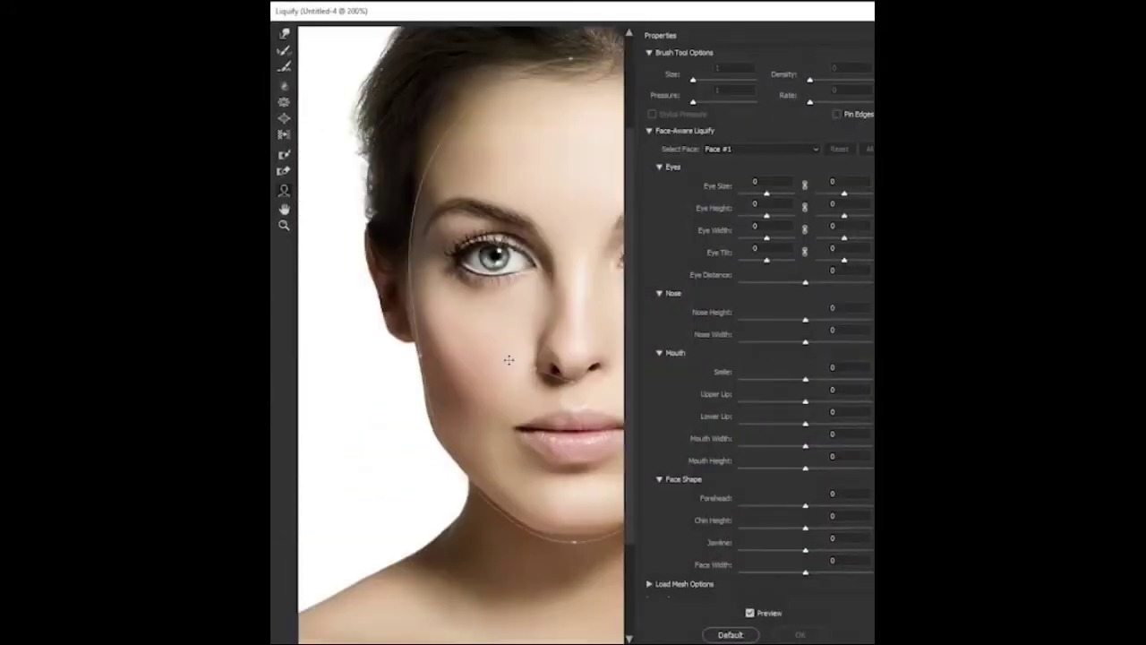
drag(551, 421, 489, 465)
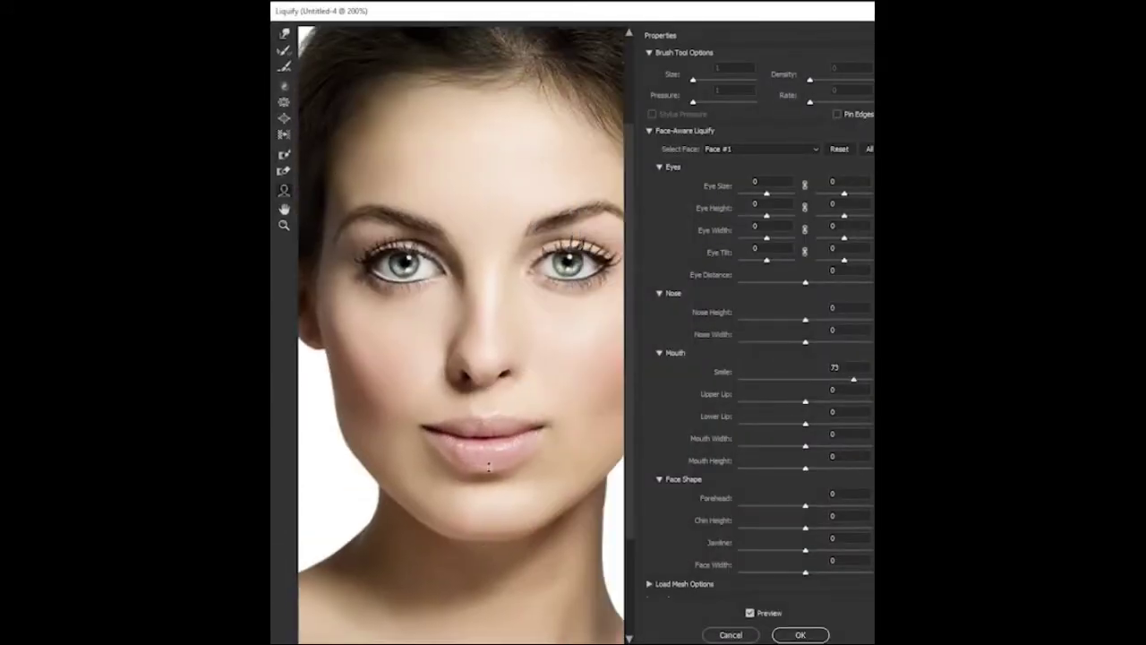
drag(445, 374, 392, 260)
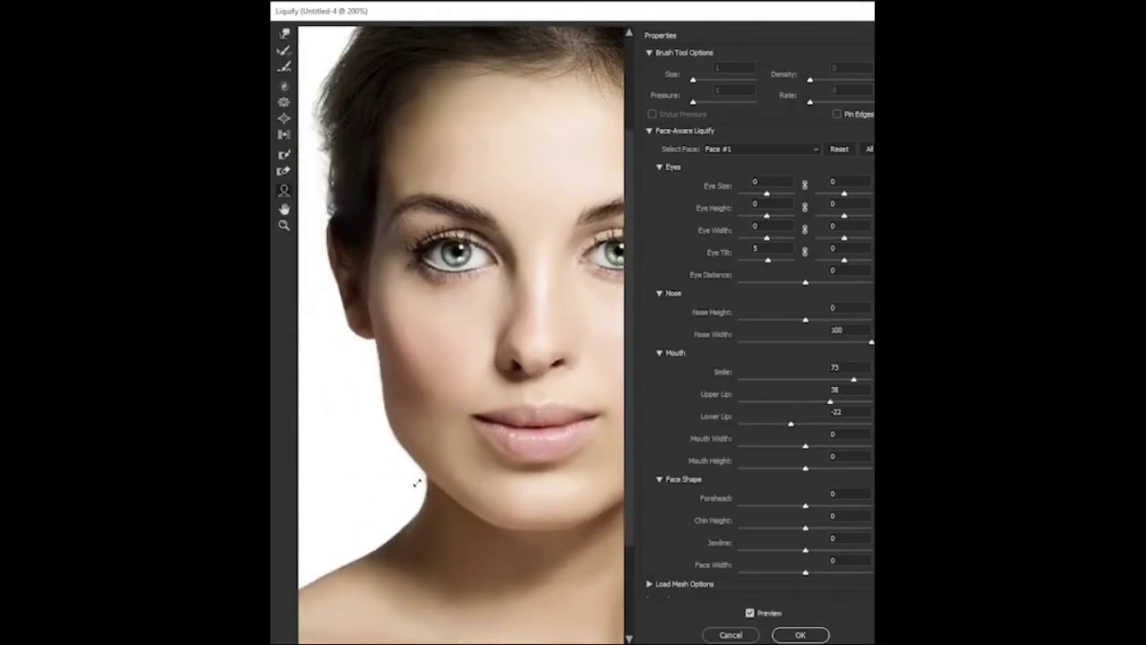
drag(417, 481, 403, 483)
drag(501, 102, 500, 81)
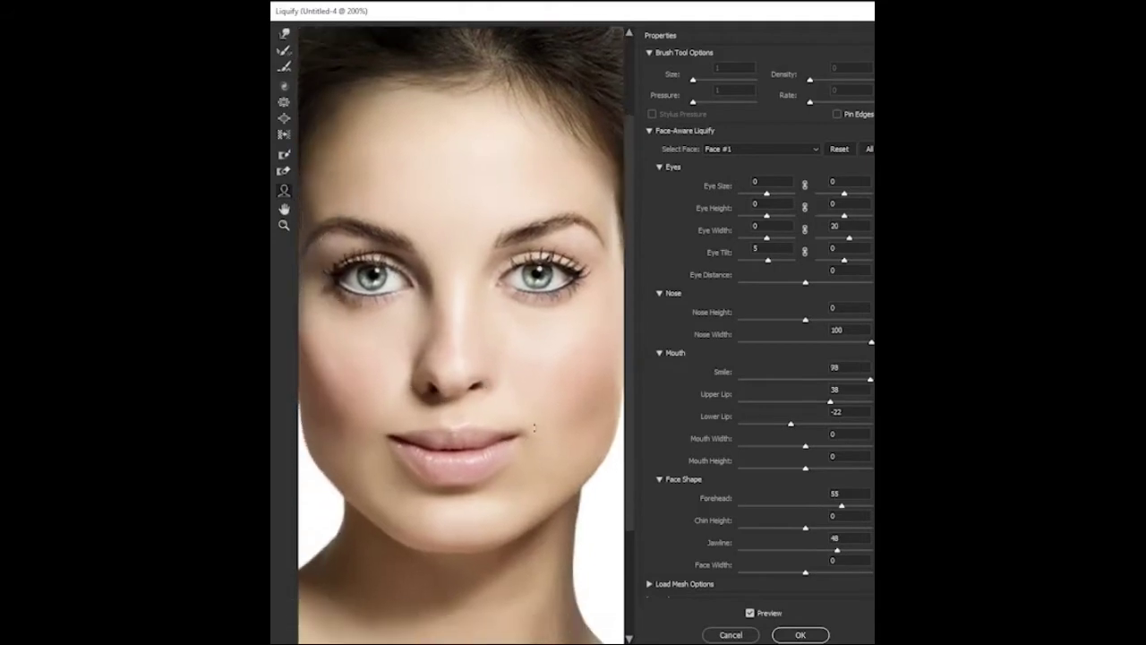
Step: Apply the Liquify changes and toggle the smart filter to compare before and after
click(799, 634)
click(770, 465)
click(769, 466)
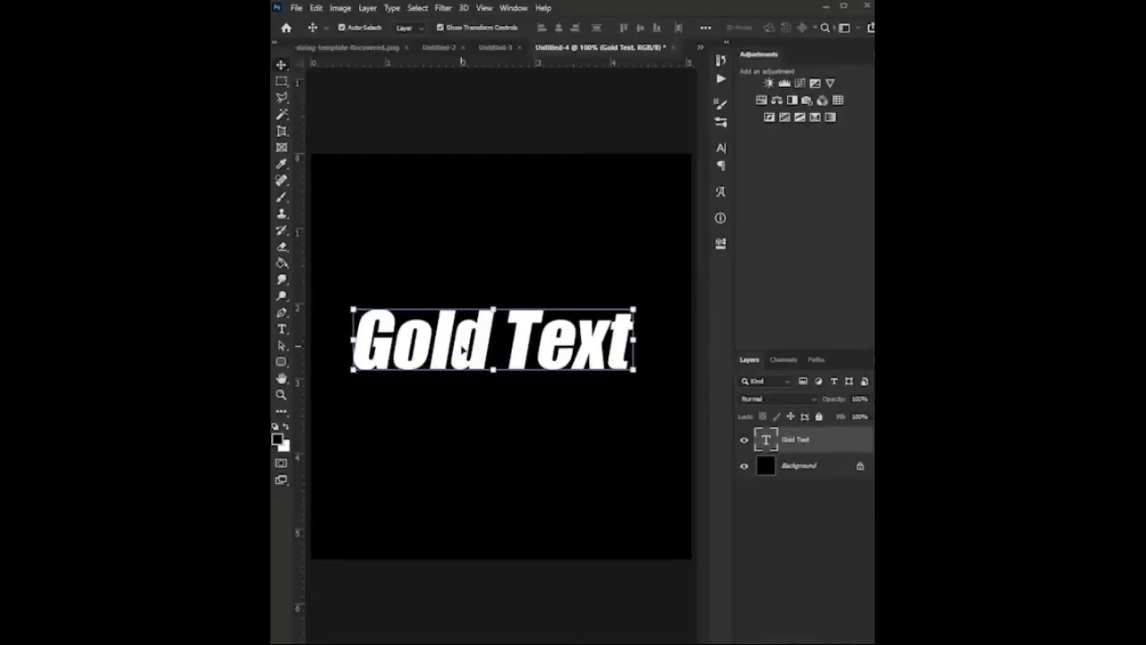
Step: Change the Gold Text colour to ffcc00 and add a Bevel & Emboss layer effect
click(721, 148)
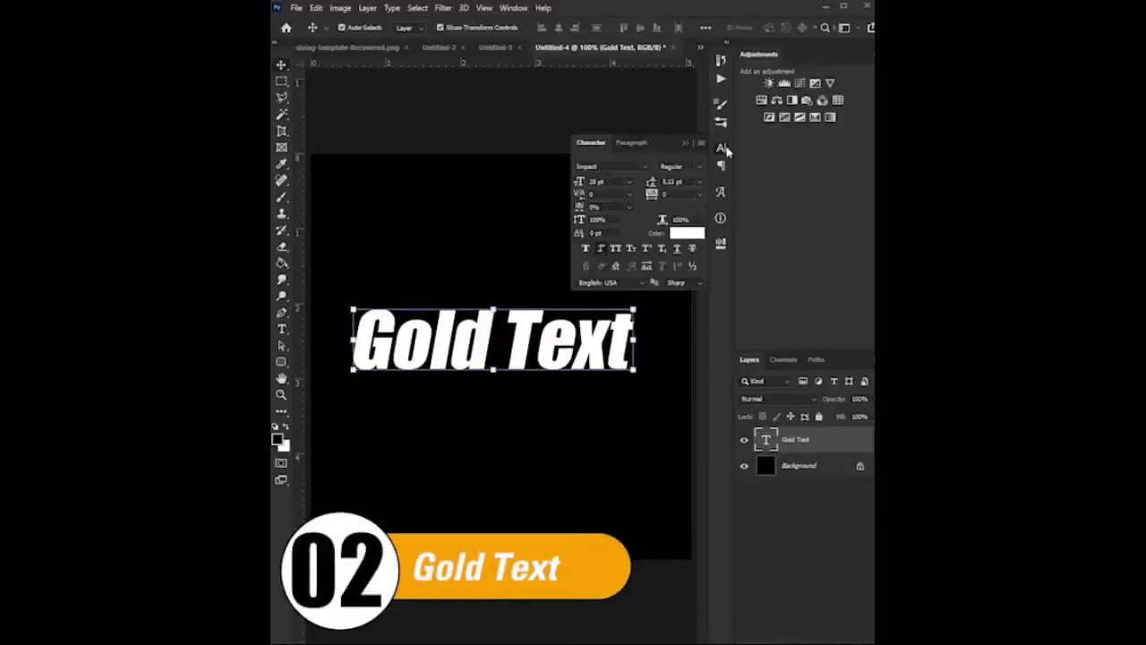
click(686, 235)
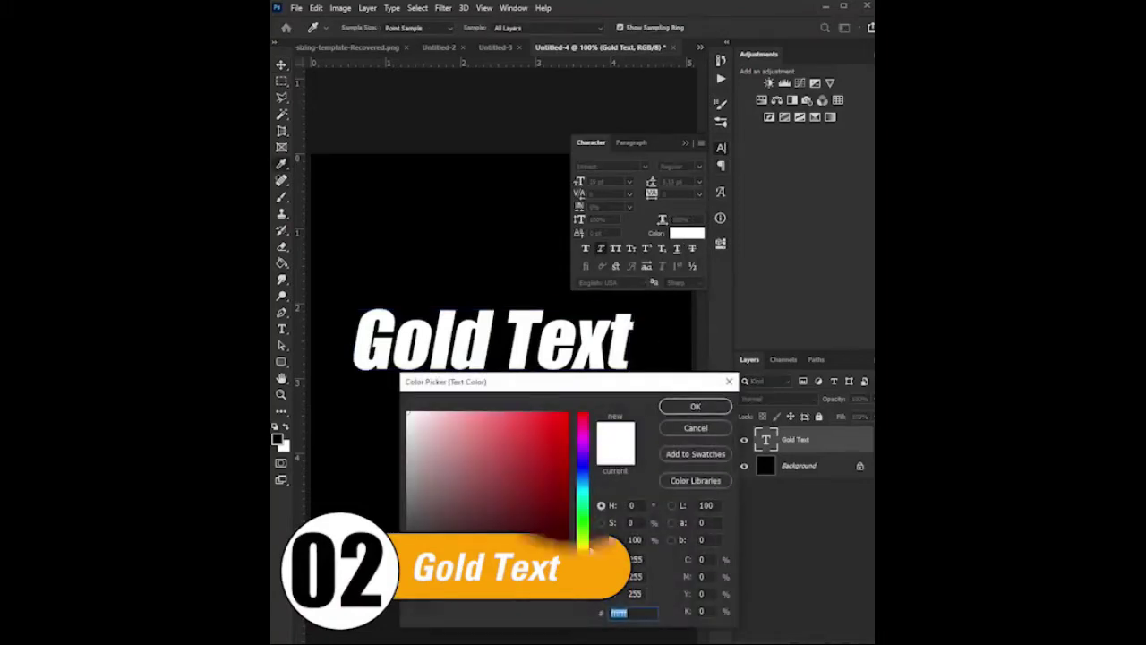
text(ffcc00)
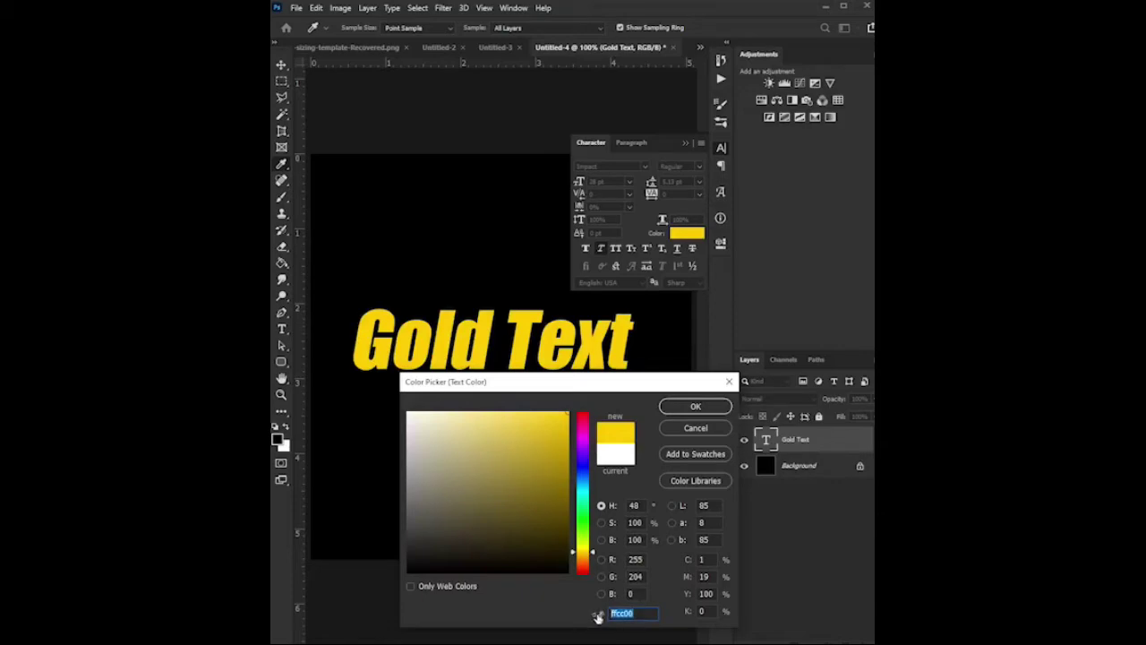
click(696, 406)
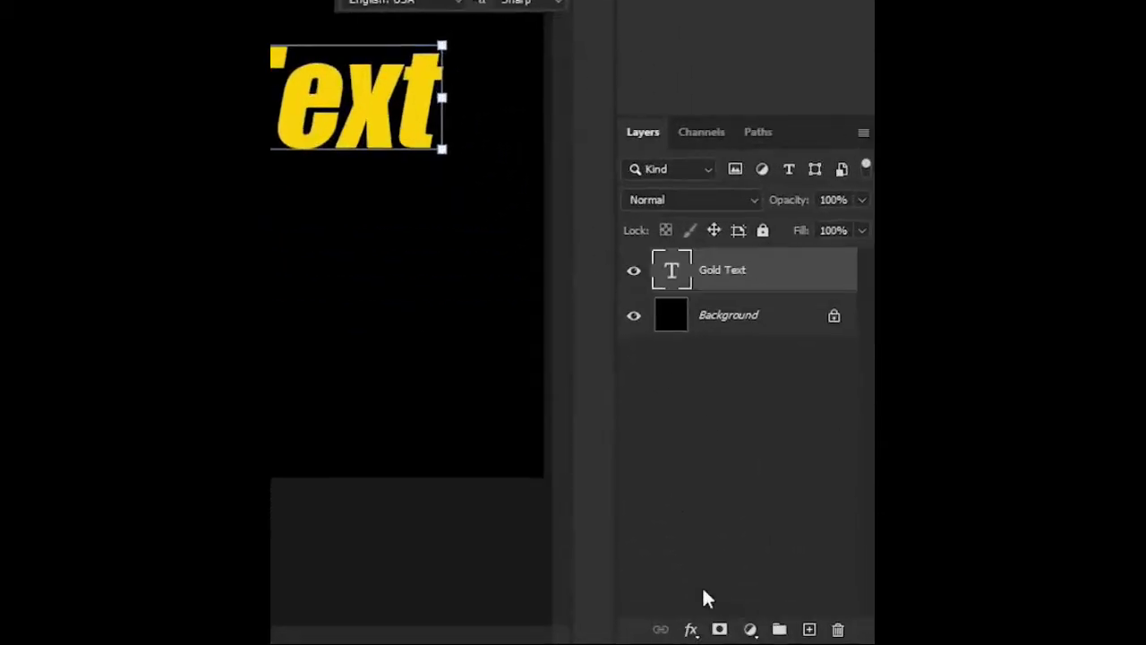
click(661, 624)
click(673, 412)
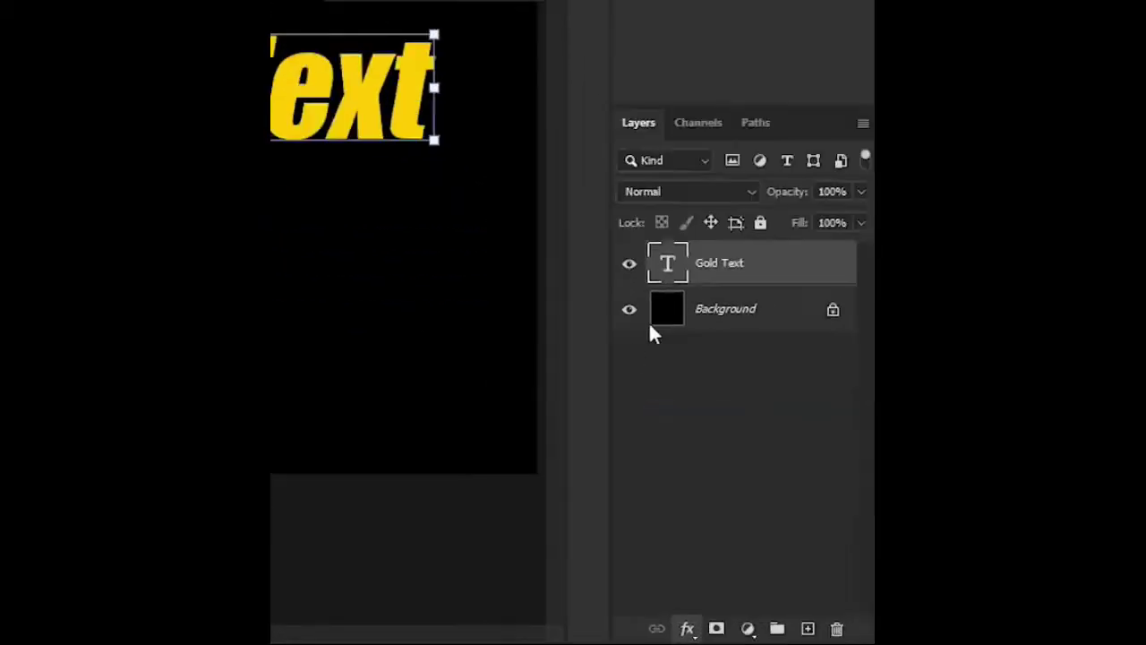
Step: Give the bevel a gloss contour, more depth, smaller size and higher shadow opacity, then apply it
click(563, 581)
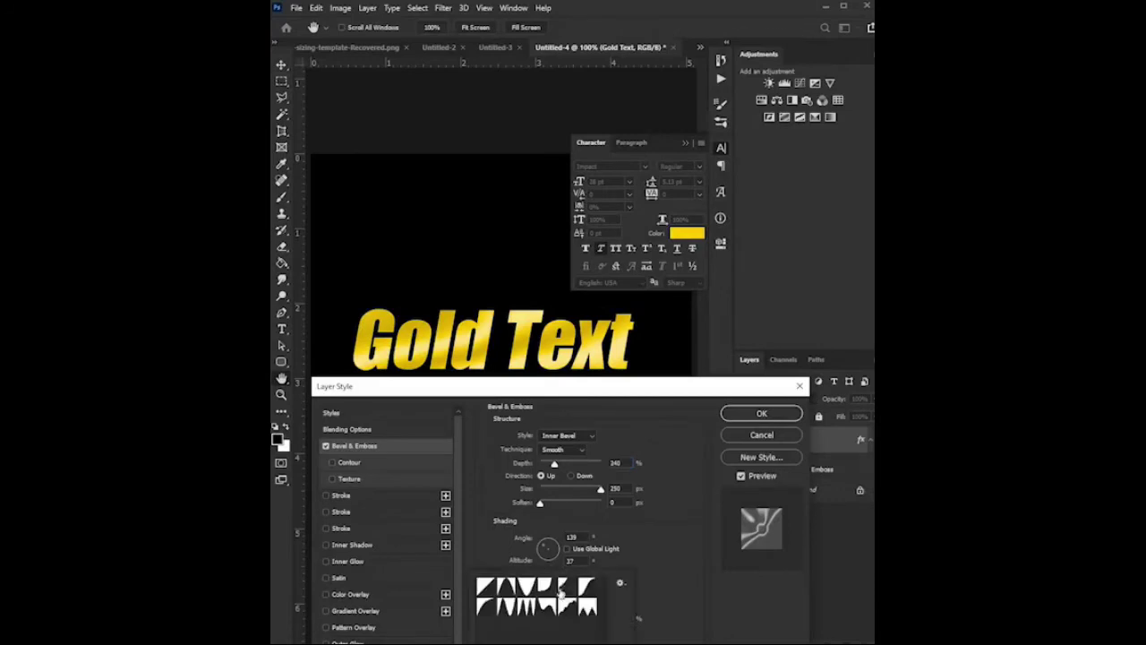
double_click(507, 609)
mouse_move(554, 441)
mouse_down()
mouse_move(600, 441)
mouse_move(571, 471)
mouse_move(585, 468)
mouse_move(578, 445)
mouse_up()
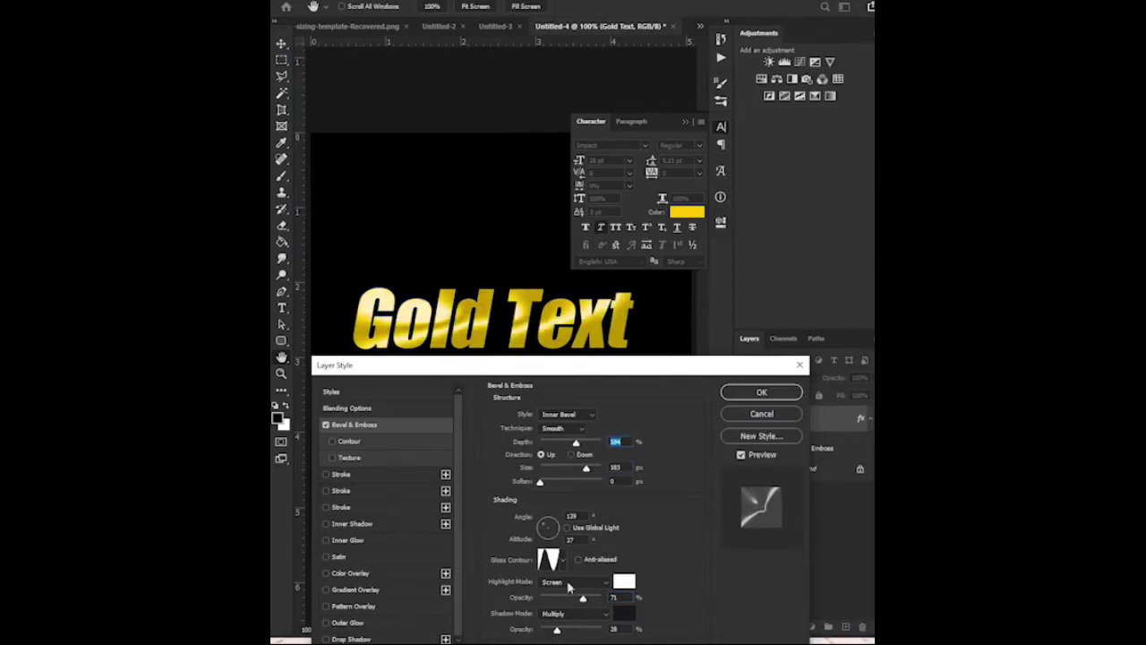
drag(556, 629, 561, 631)
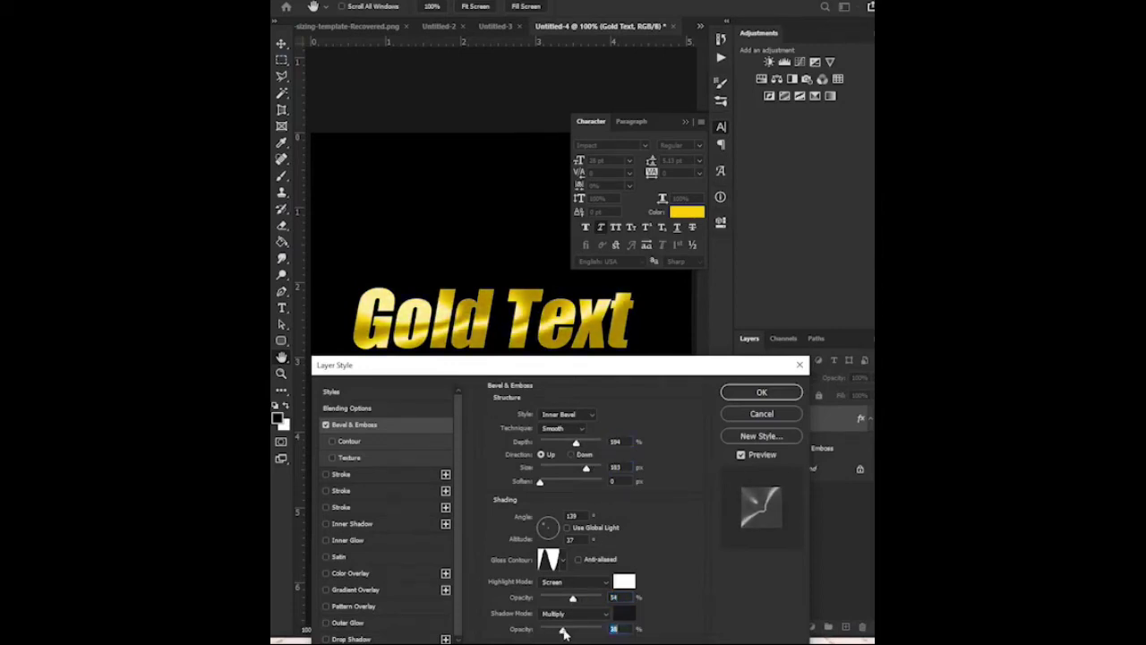
click(762, 393)
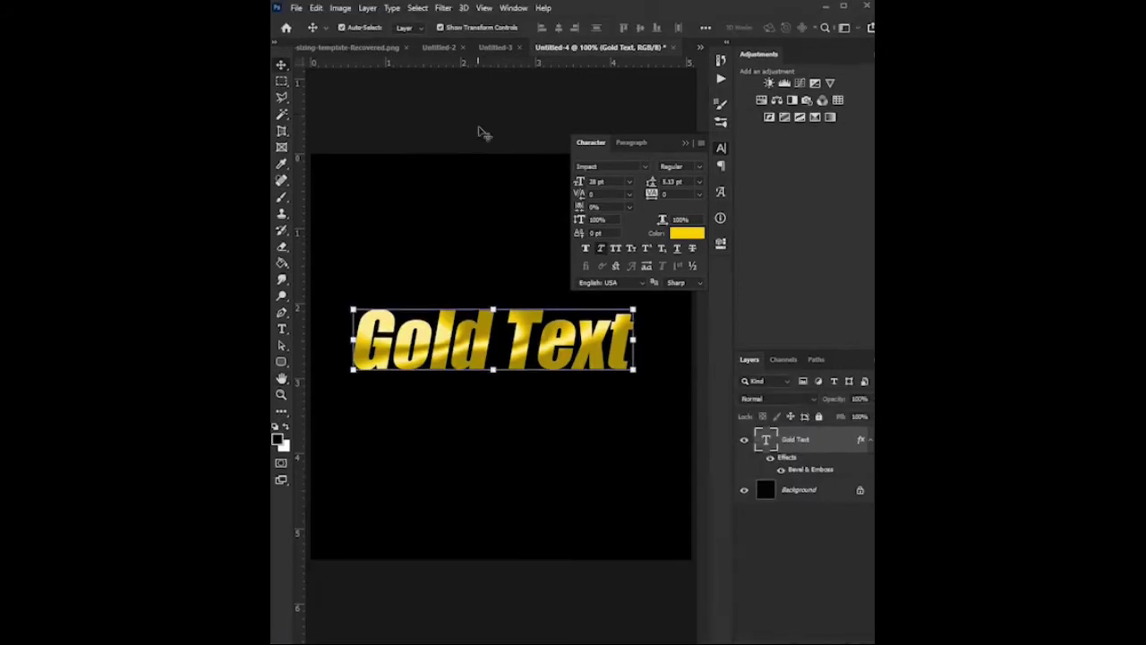
drag(550, 354, 557, 392)
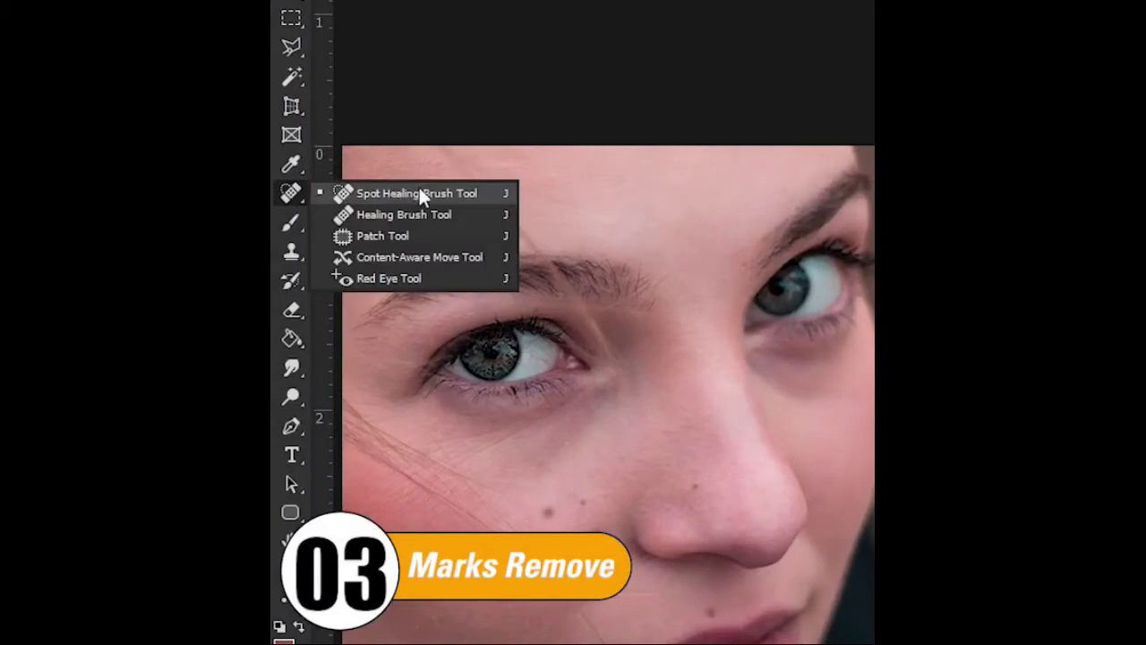
Step: Spot-heal the dark moles on the cheek and around the nose, then return to 100% zoom
click(419, 191)
scroll(422, 350, up, 2)
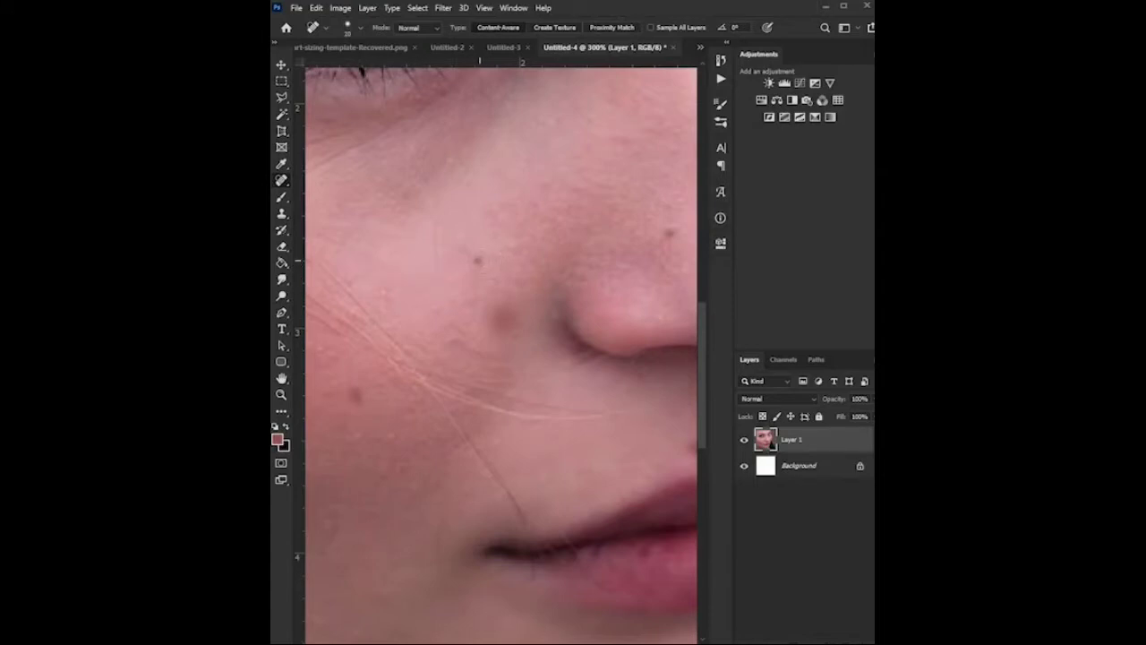
click(501, 317)
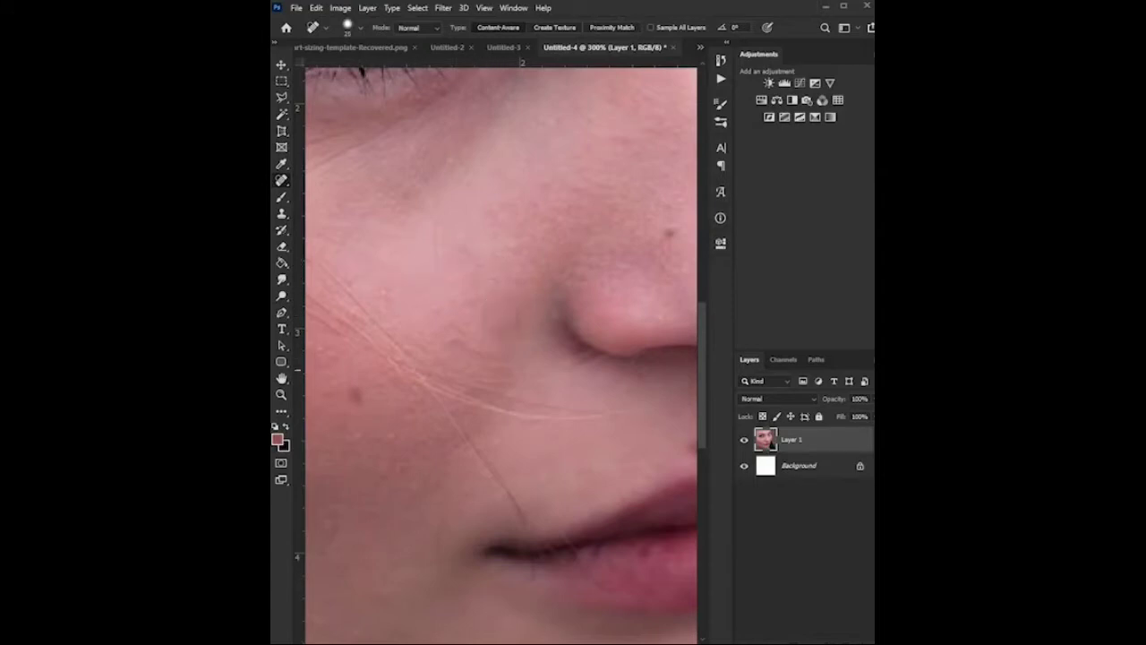
scroll(604, 299, right, 3)
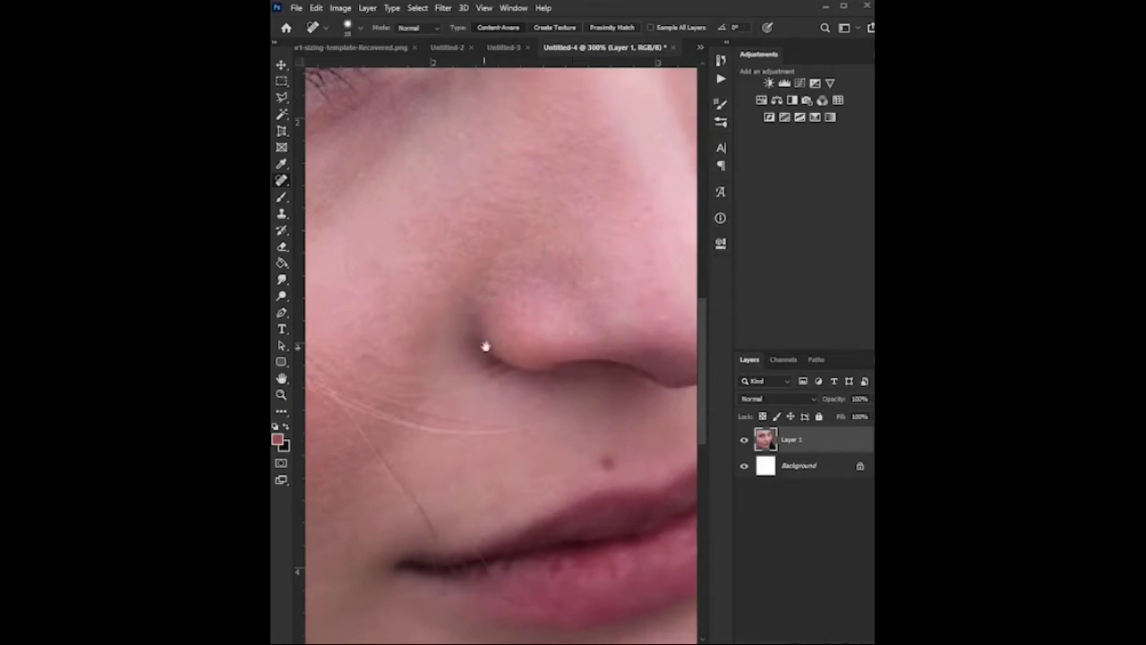
drag(485, 347, 595, 289)
scroll(381, 349, right, 2)
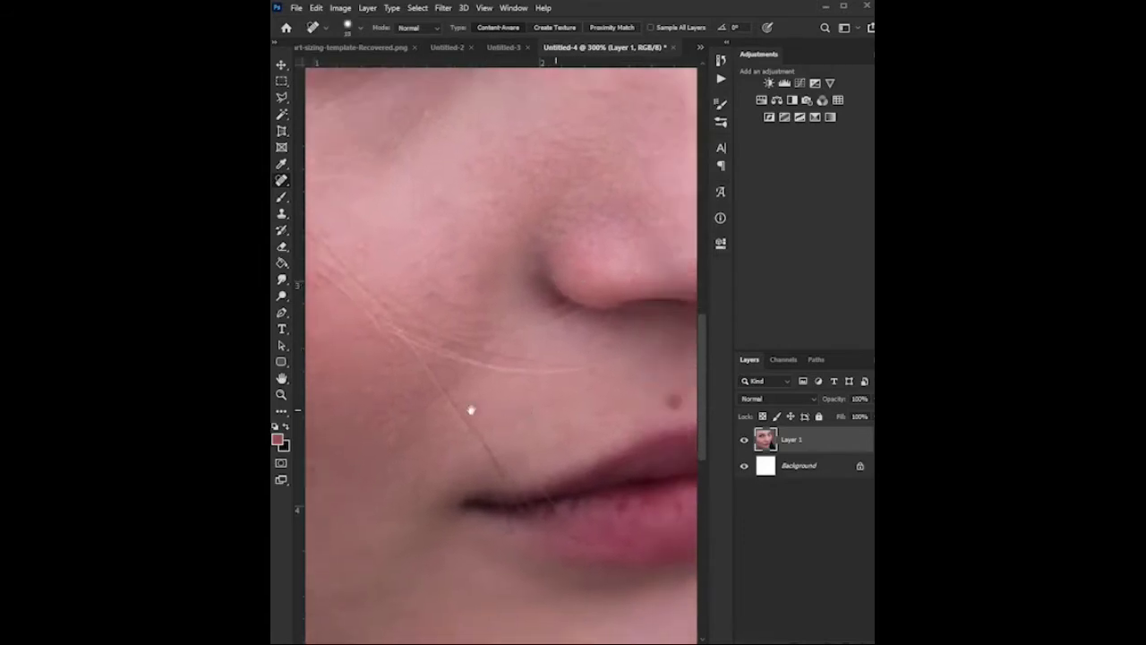
scroll(473, 404, right, 4)
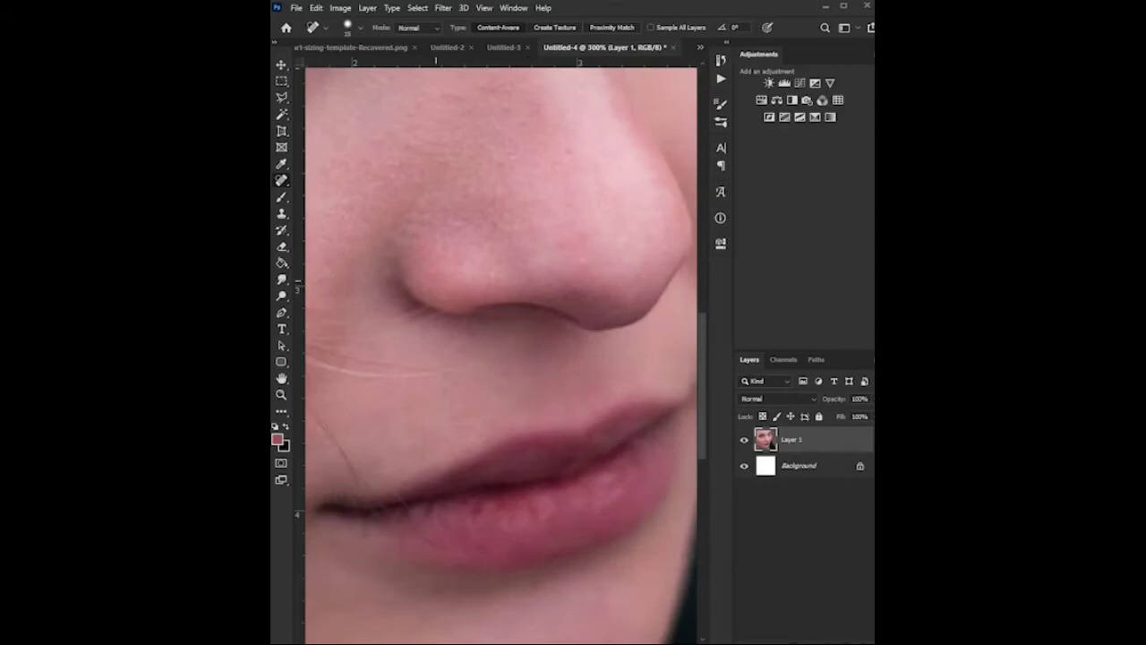
key(ctrl+1)
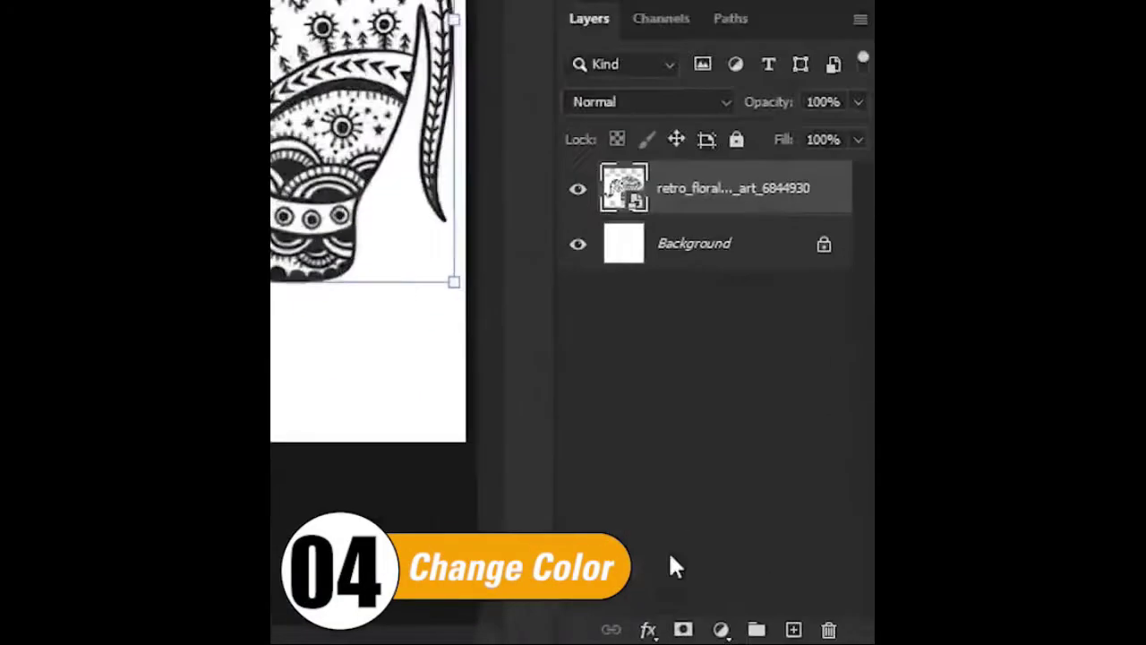
Step: Add a colorized Hue/Saturation layer clipped to the elephant, tinting it deep purple
click(667, 621)
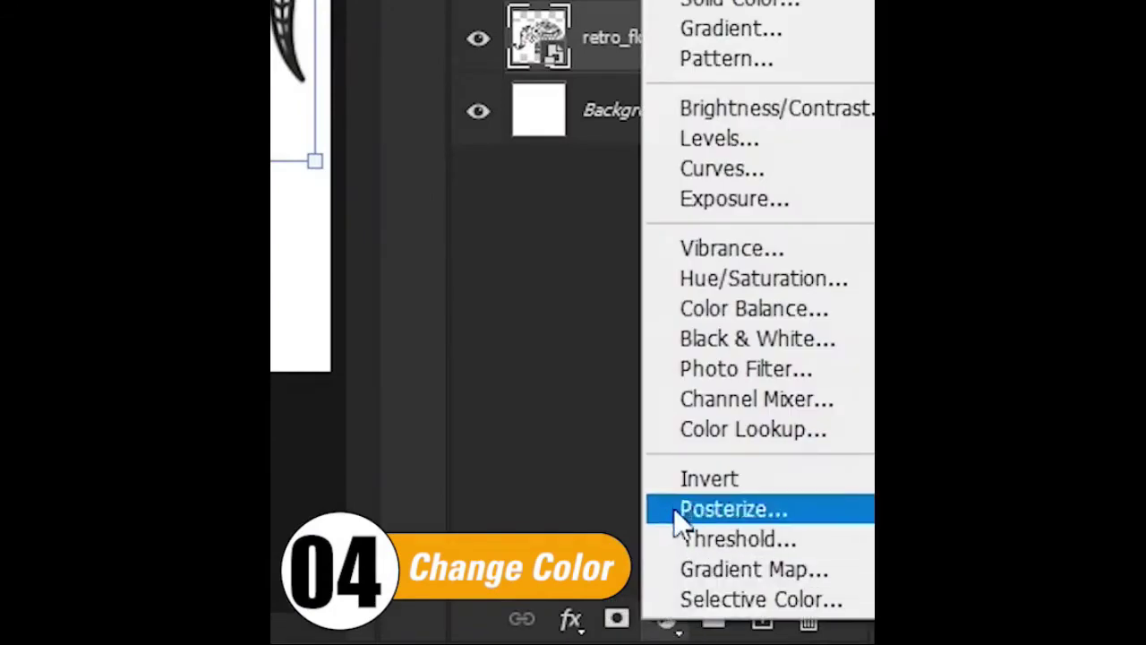
click(732, 279)
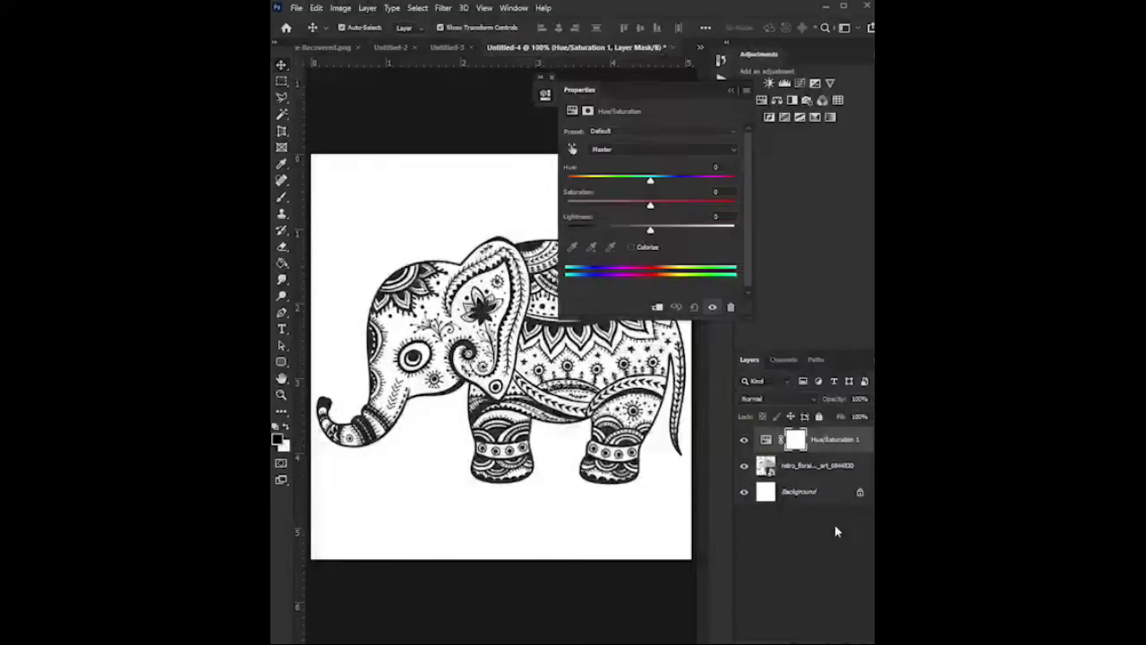
click(630, 248)
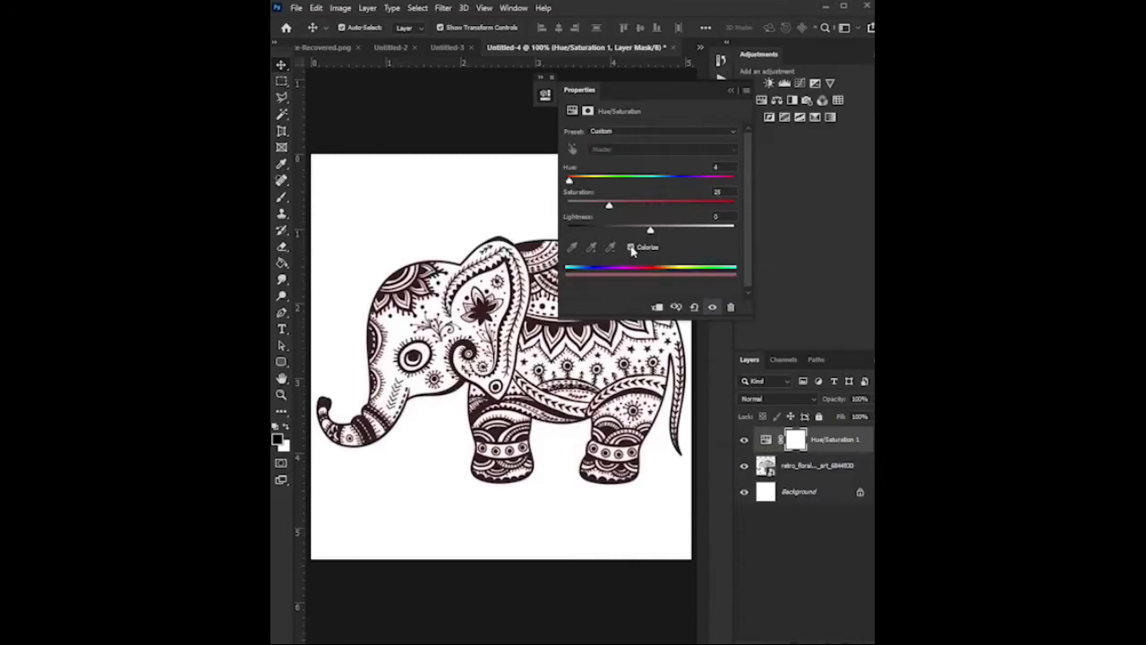
click(657, 307)
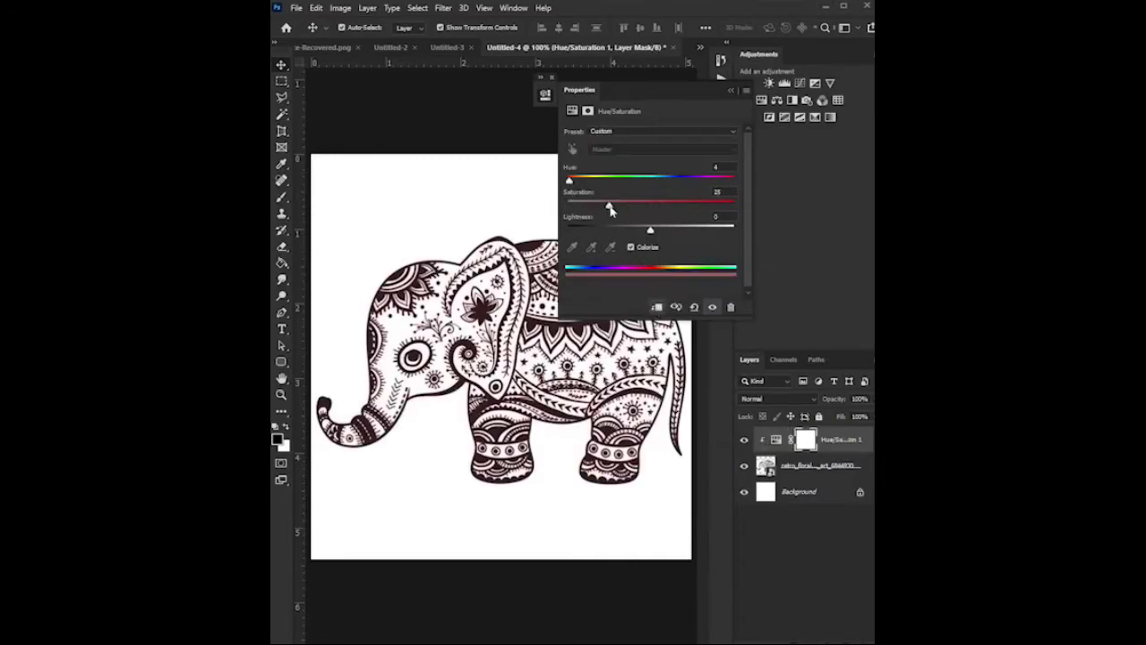
drag(629, 210, 659, 209)
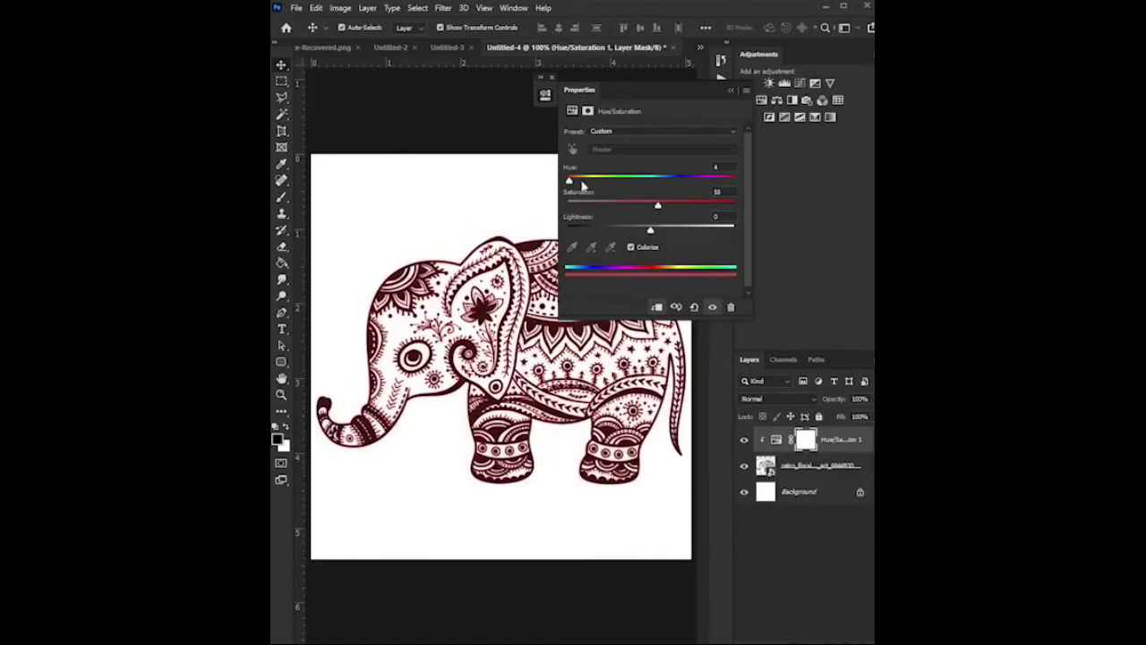
mouse_move(569, 181)
mouse_down()
mouse_move(688, 199)
mouse_move(595, 195)
mouse_move(711, 199)
mouse_up()
Step: Collapse the Properties panel and toggle the adjustment layer to compare with the original
click(730, 91)
click(743, 439)
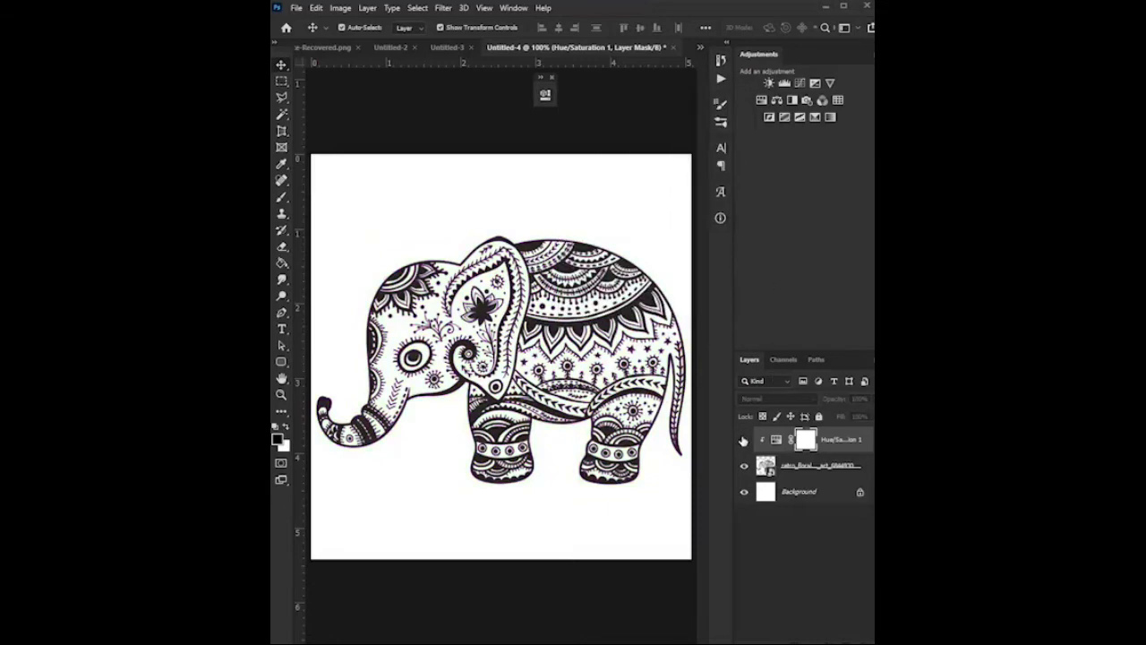
click(743, 439)
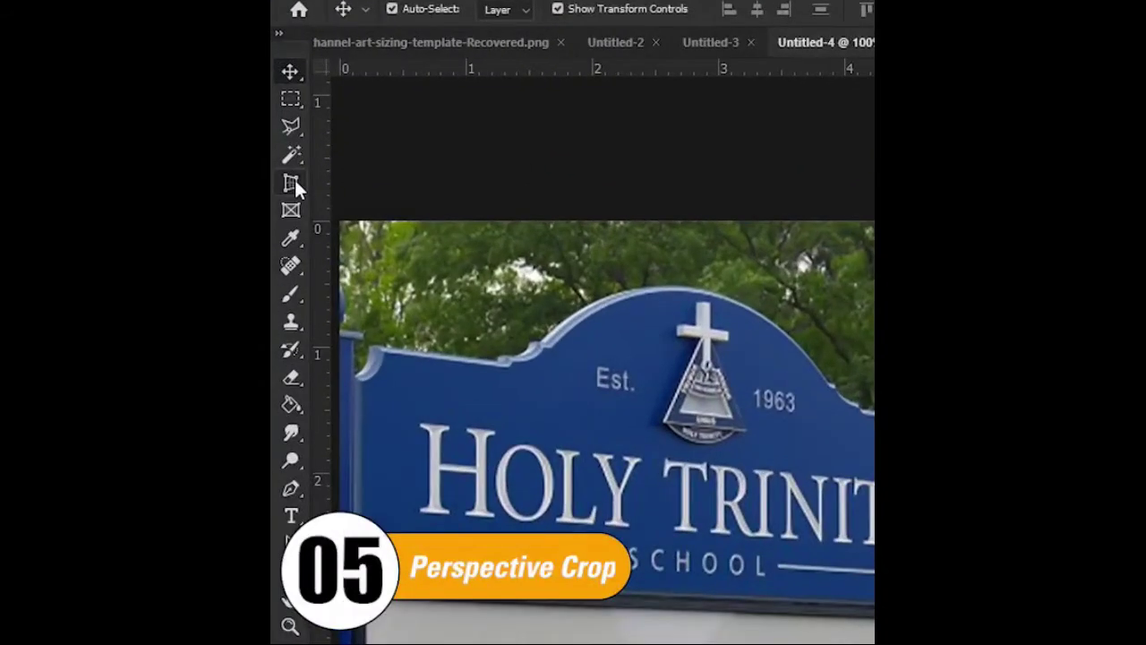
Step: Perspective-crop the photo to the corners of the Holy Trinity School name panel
right_click(295, 180)
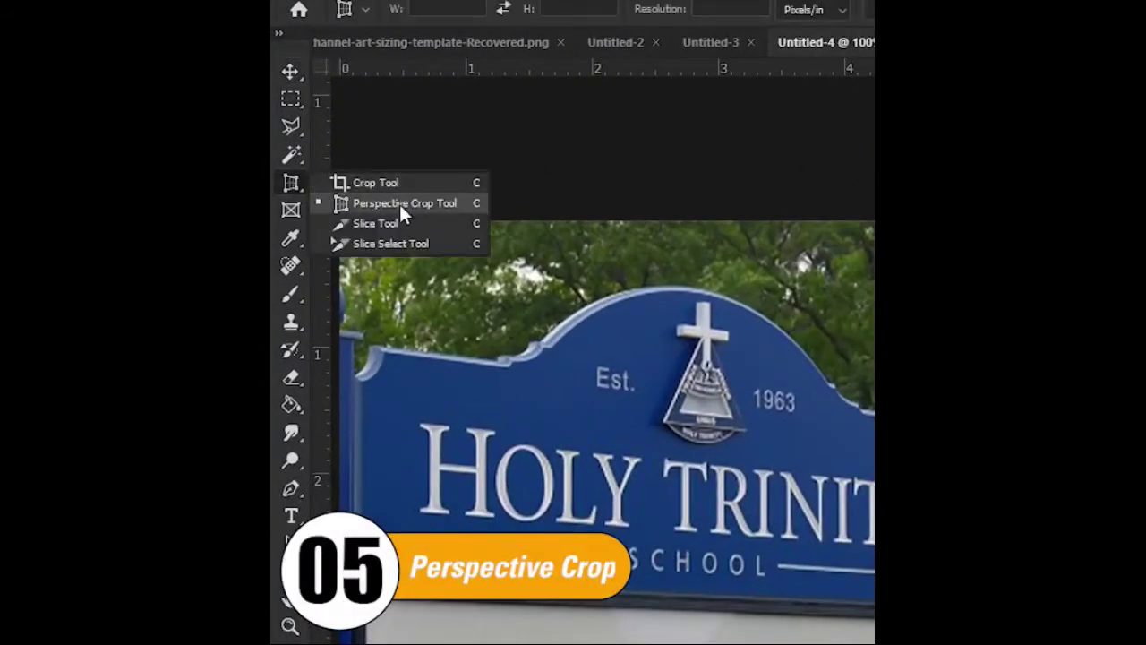
click(399, 204)
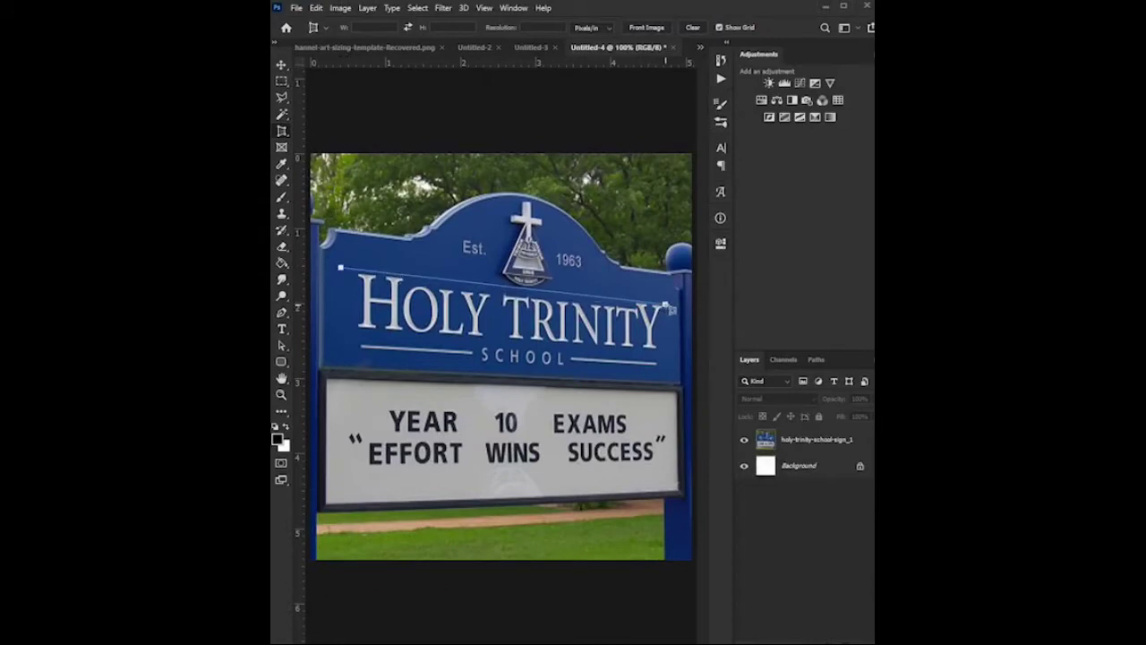
click(667, 305)
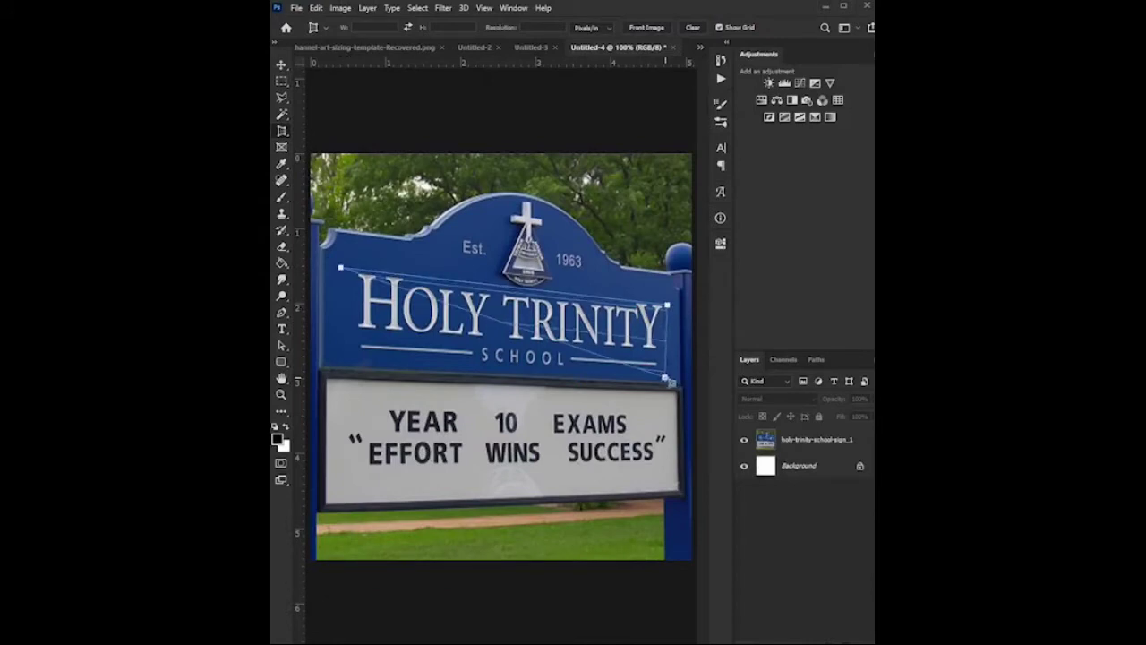
click(340, 358)
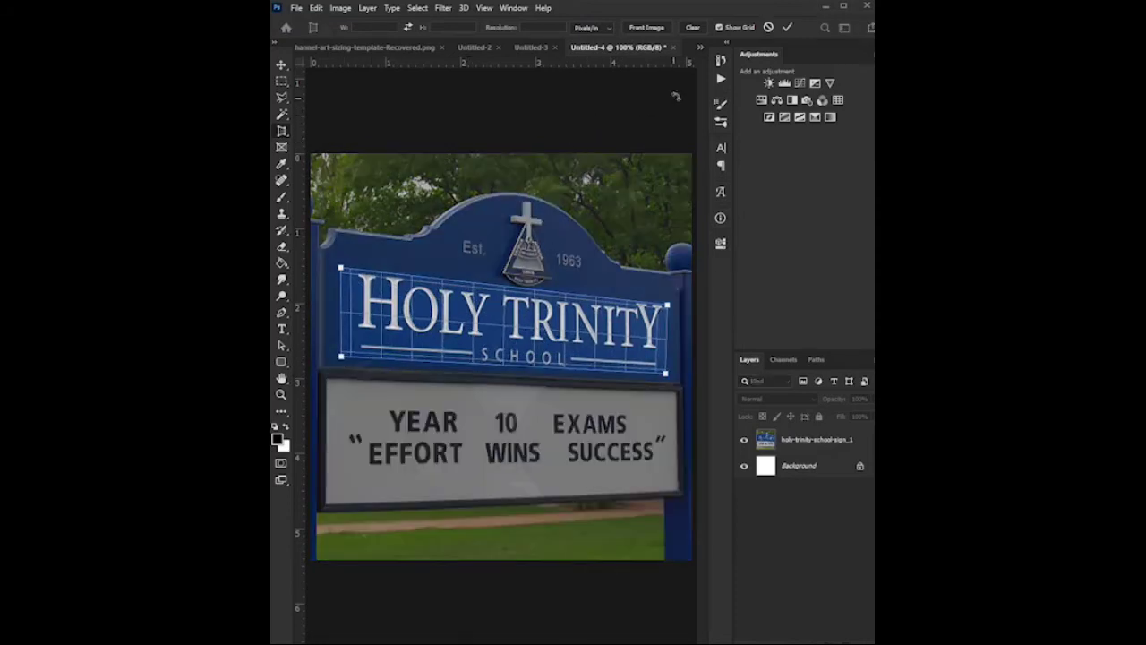
click(788, 30)
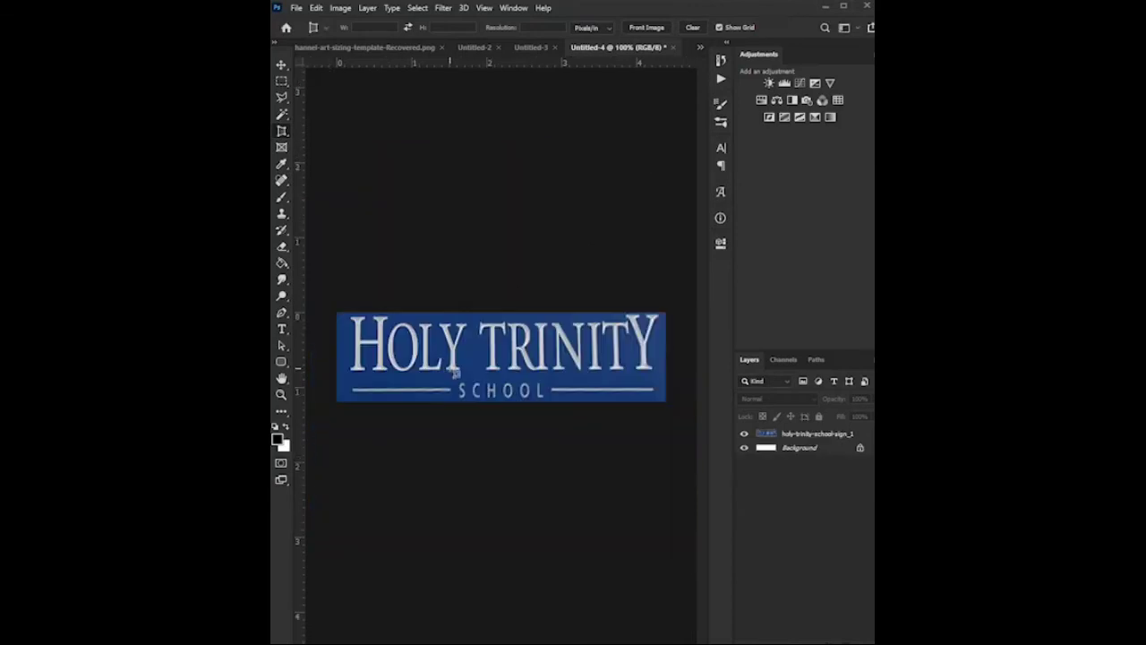
click(282, 65)
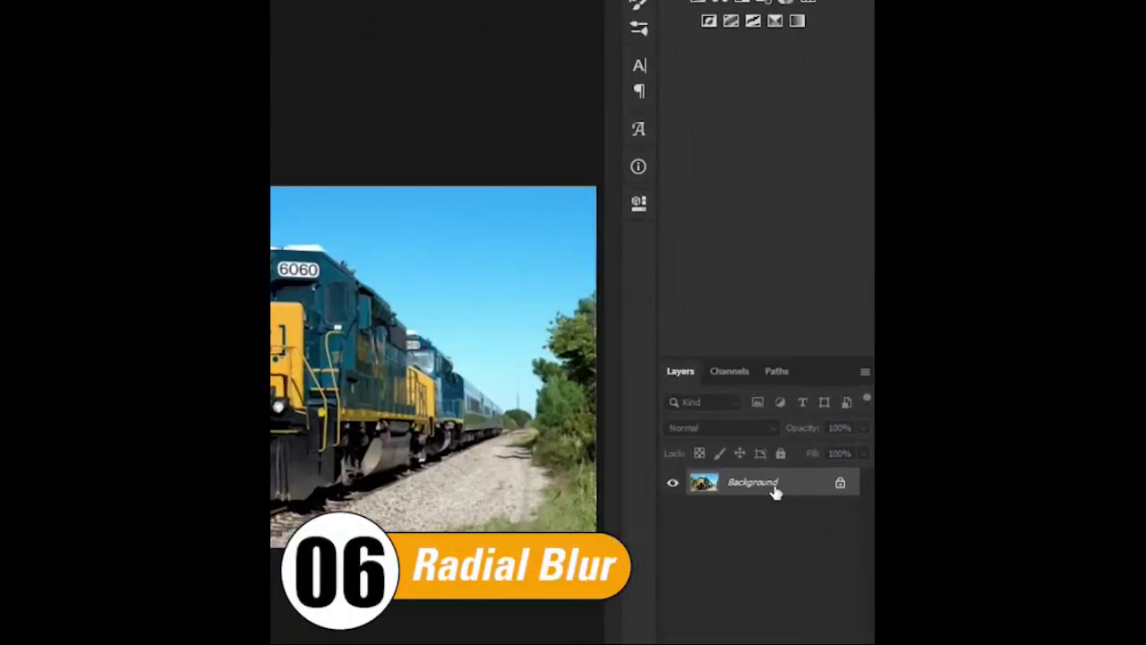
Step: Duplicate the train layer and apply a Zoom radial blur of amount 37 centred on the train
key(ctrl+j)
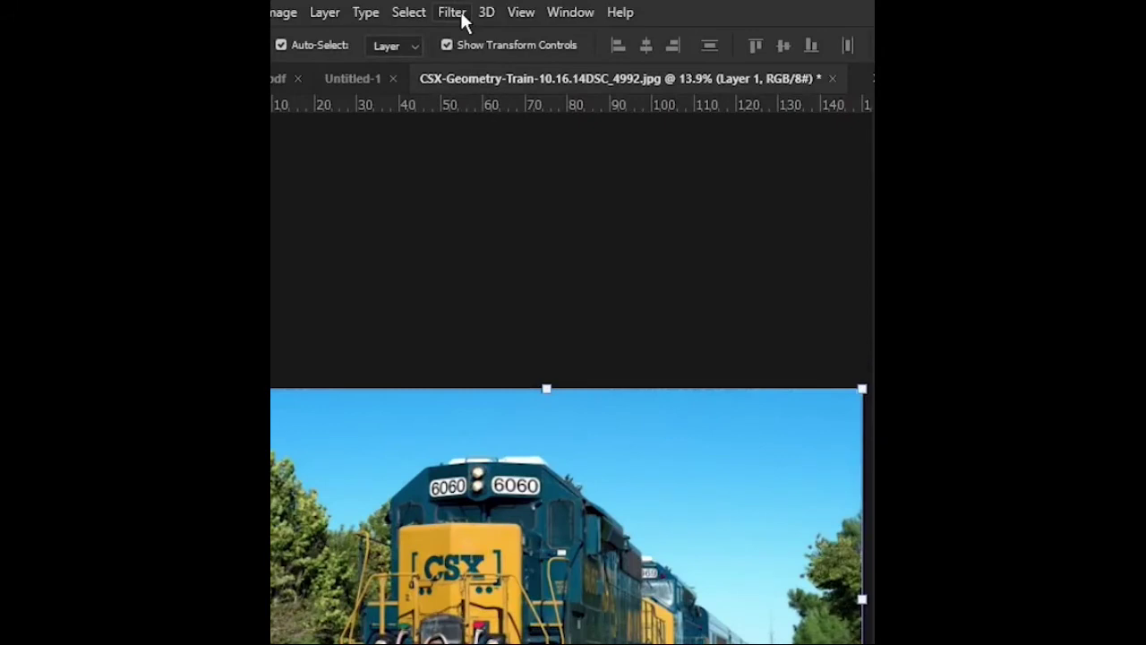
click(455, 11)
mouse_move(501, 254)
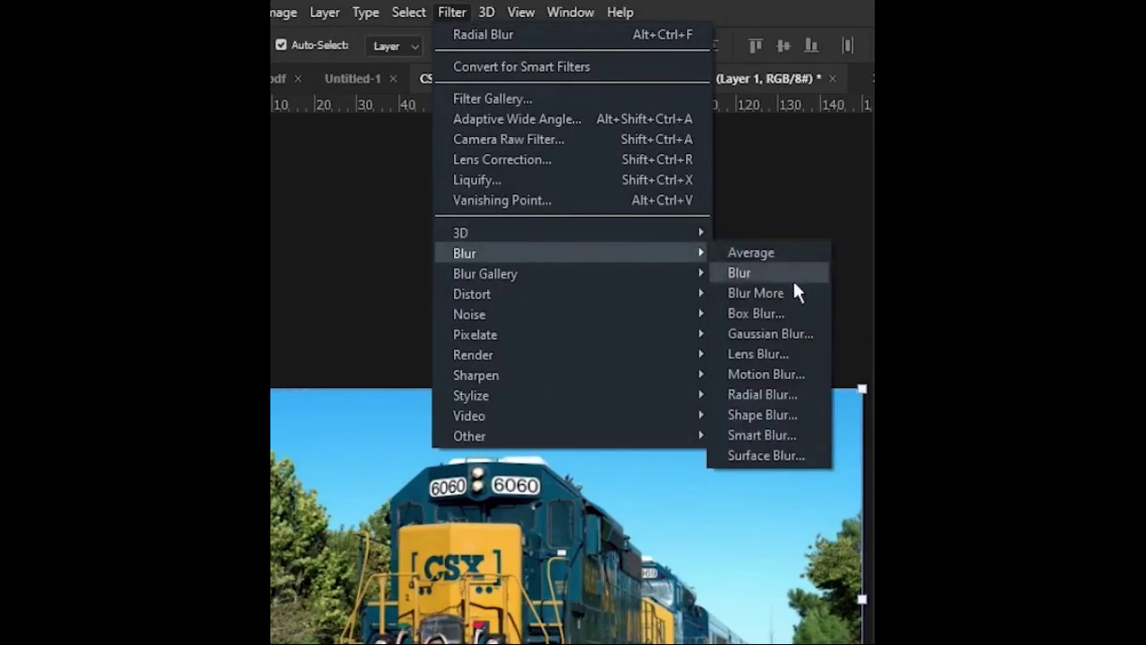
click(783, 395)
click(545, 402)
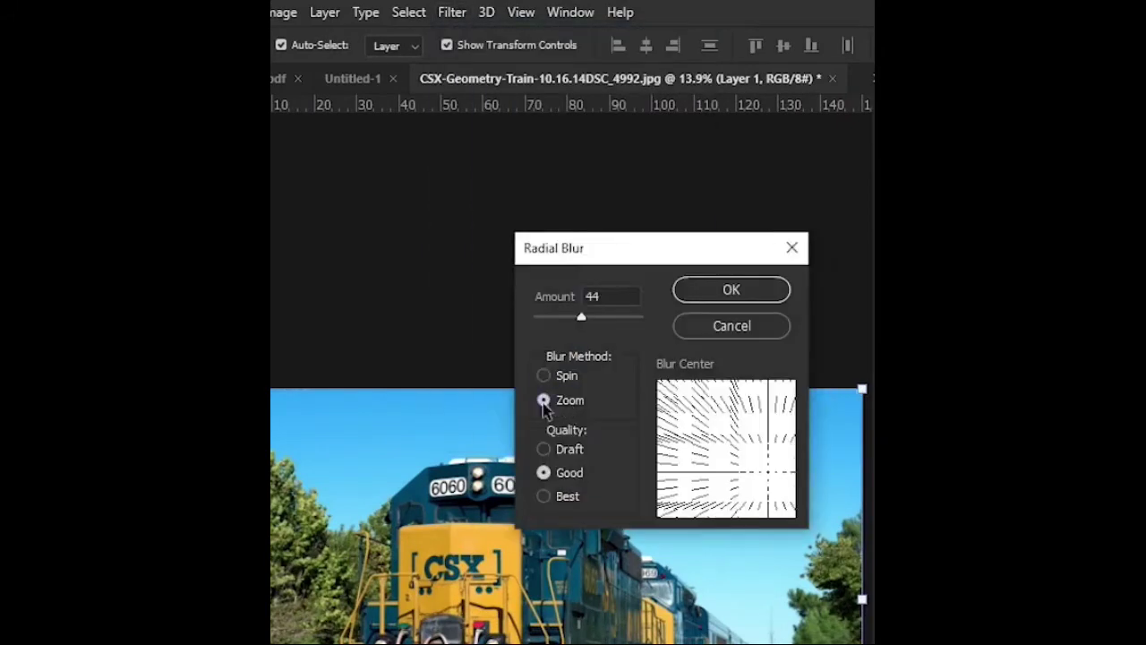
drag(766, 481, 759, 471)
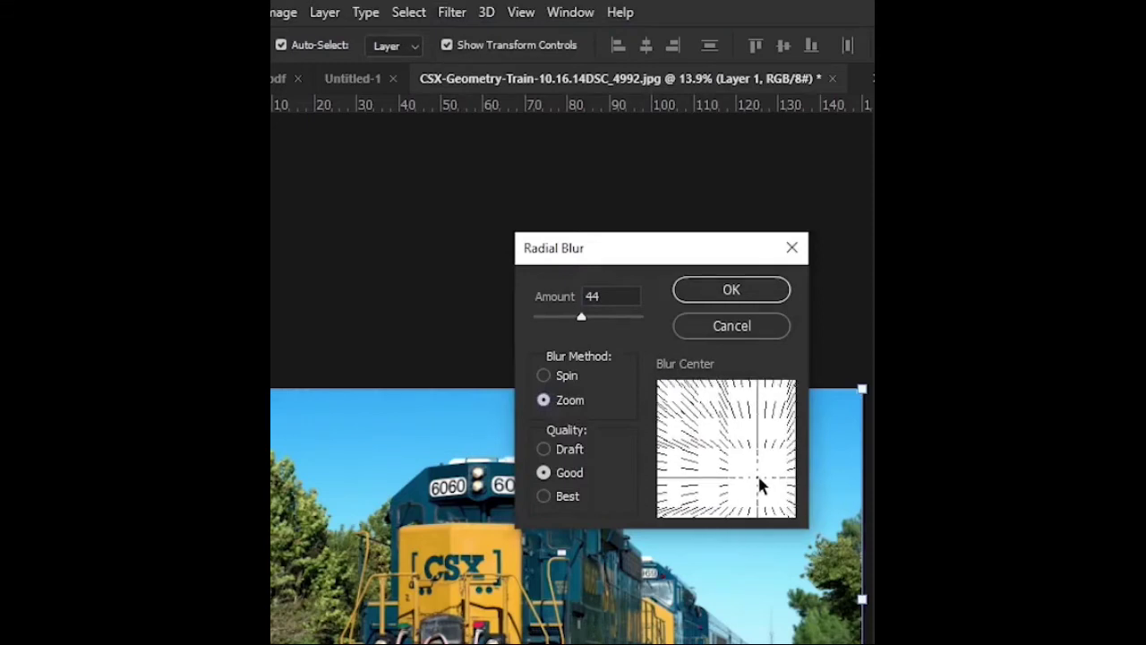
drag(581, 318, 574, 324)
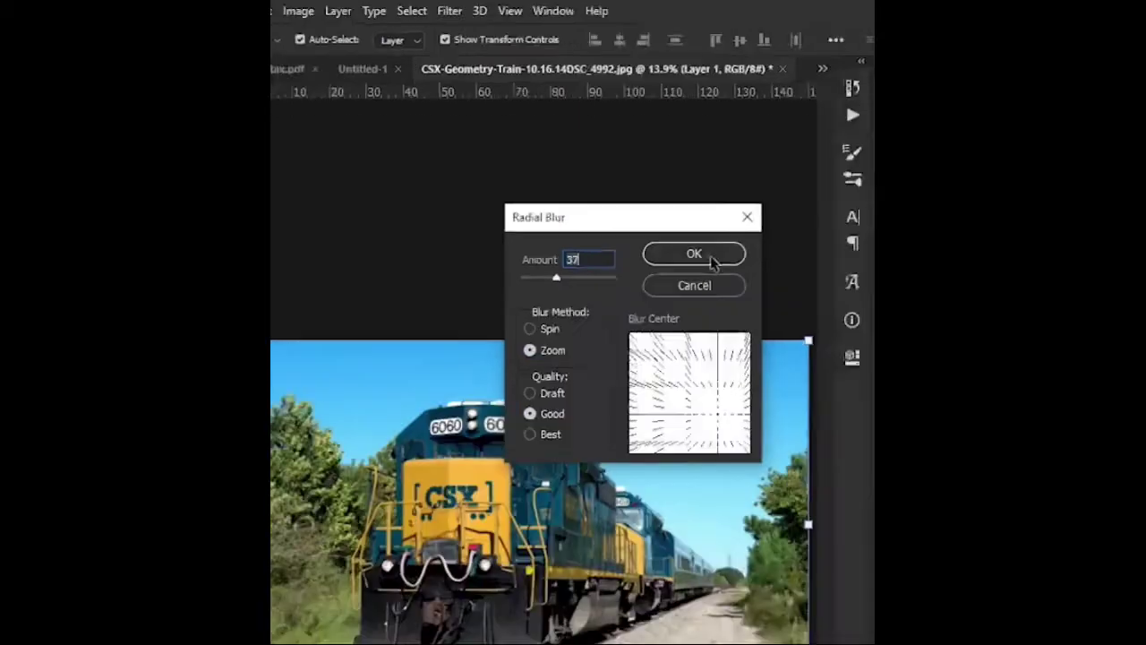
click(746, 301)
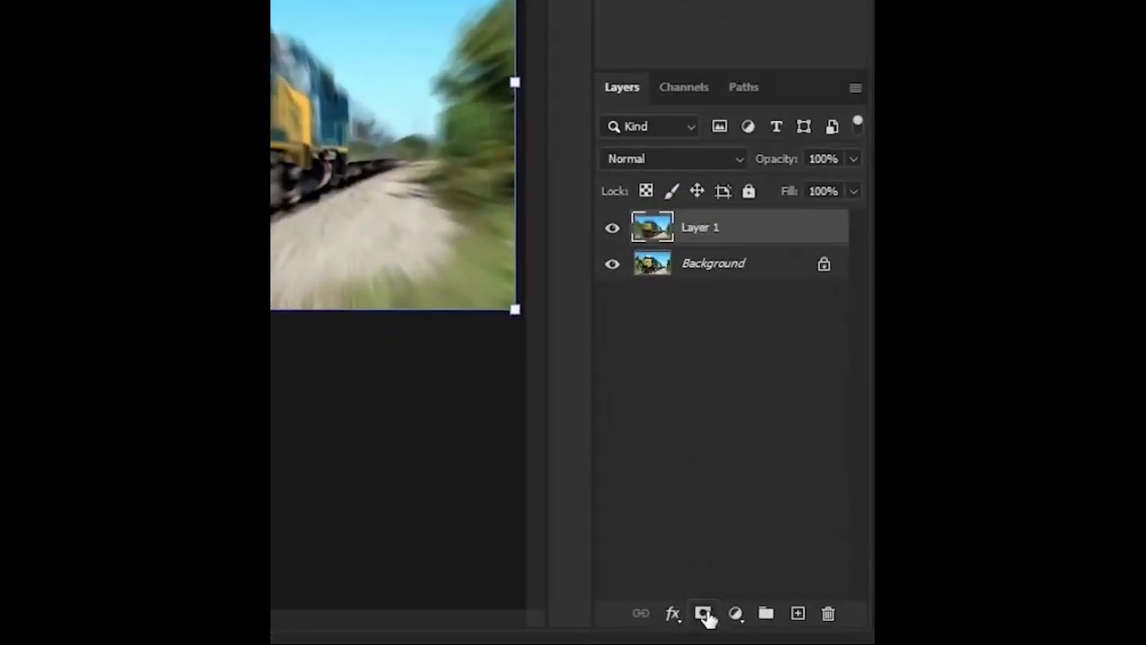
Step: Add a layer mask and erase the blur over the locomotive front
click(703, 615)
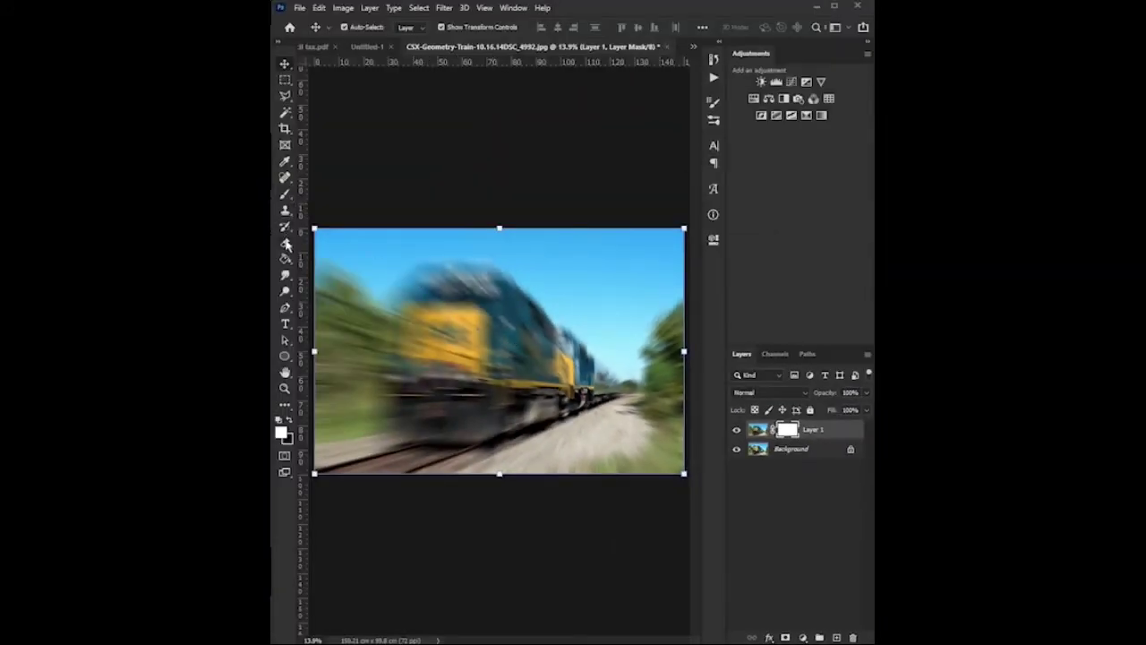
click(285, 243)
mouse_move(463, 288)
mouse_down()
mouse_move(460, 334)
mouse_move(401, 424)
mouse_move(478, 403)
mouse_move(427, 387)
mouse_up()
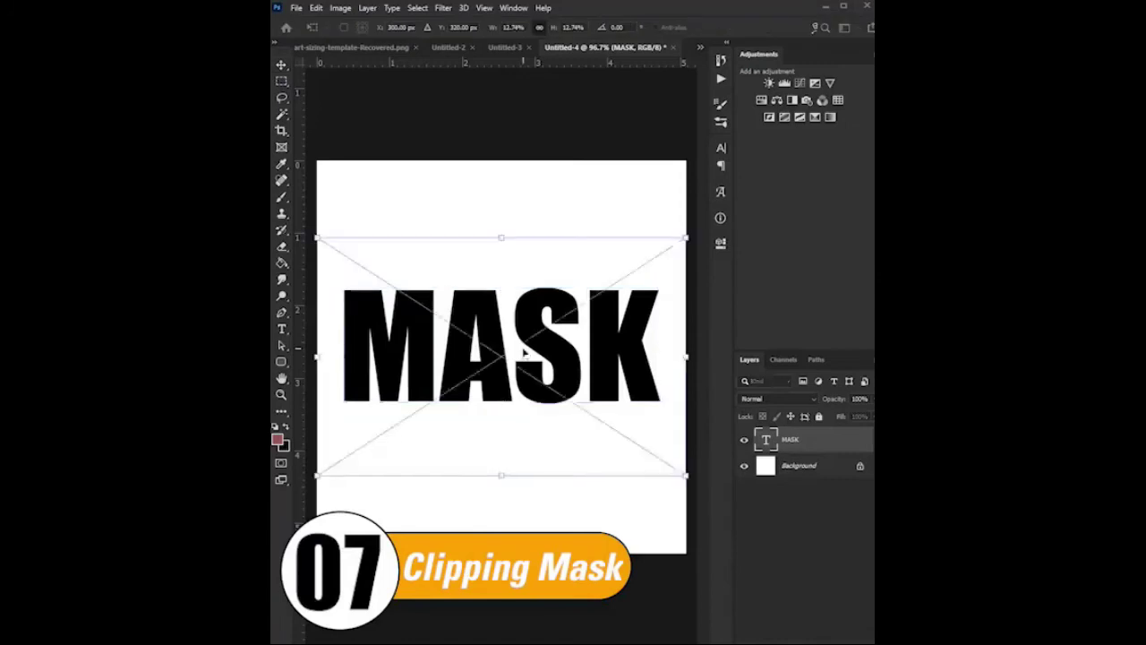
Step: Scale the molecule image over the word MASK and clip it to the text with Ctrl+Alt+G
drag(494, 231, 501, 141)
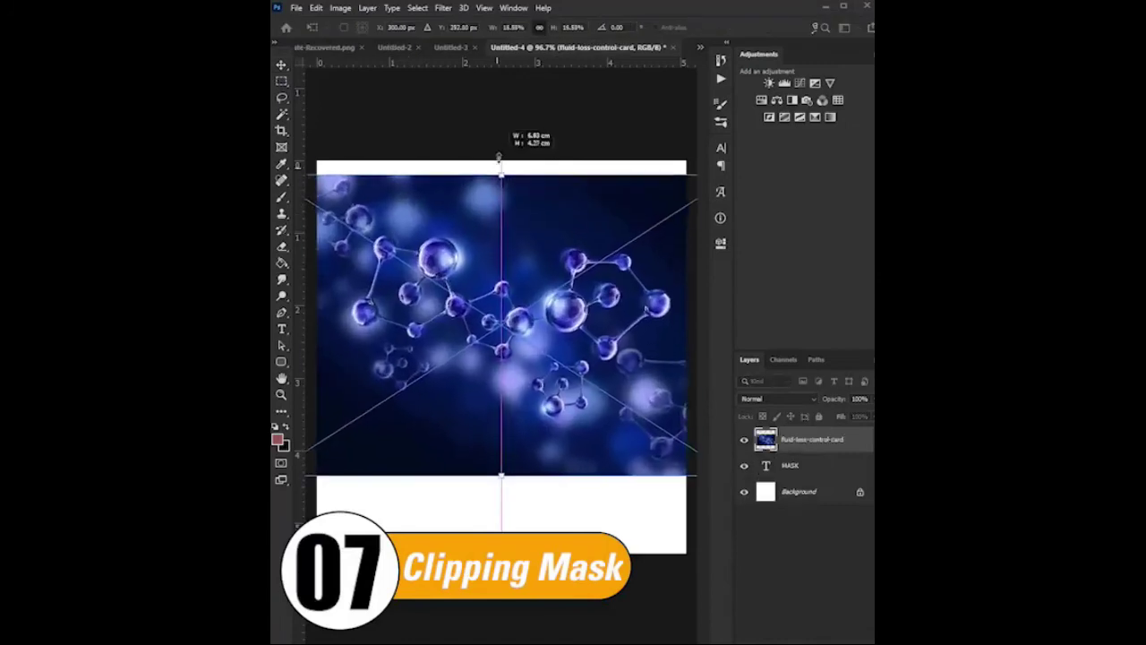
drag(535, 240, 530, 285)
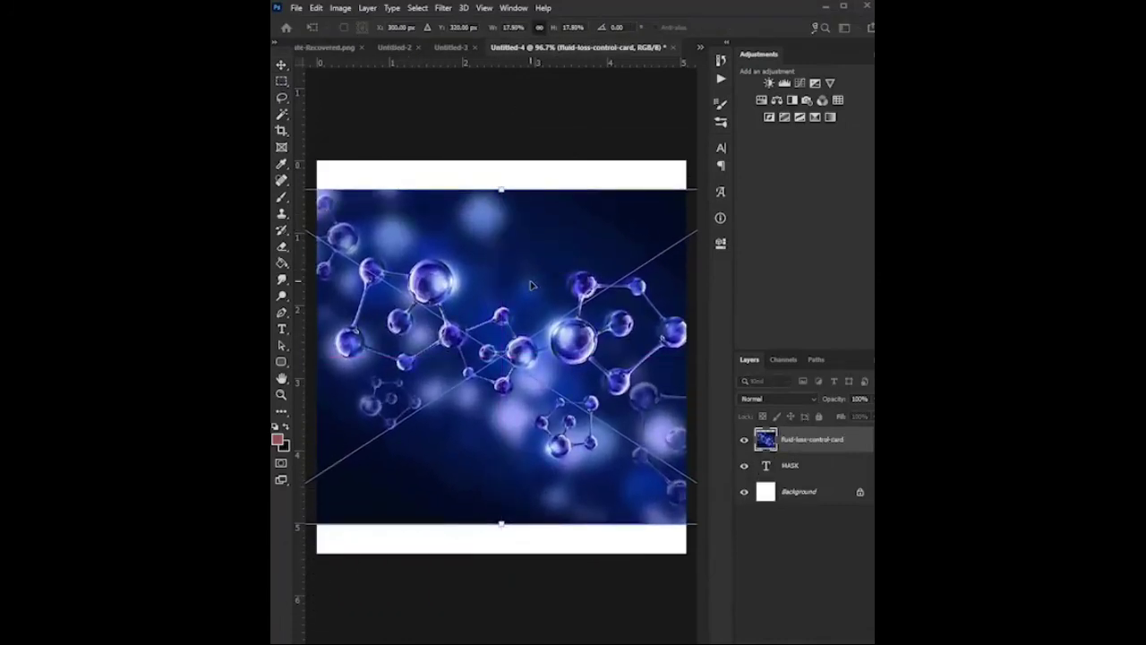
key(ctrl+alt+g)
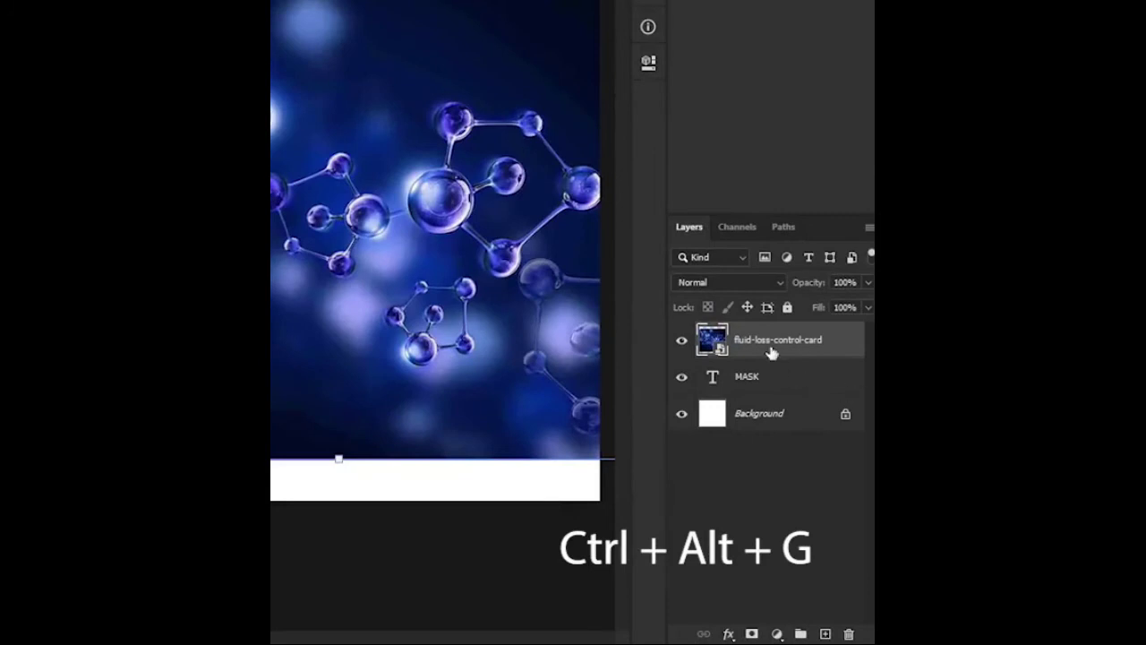
key(ctrl+alt+g)
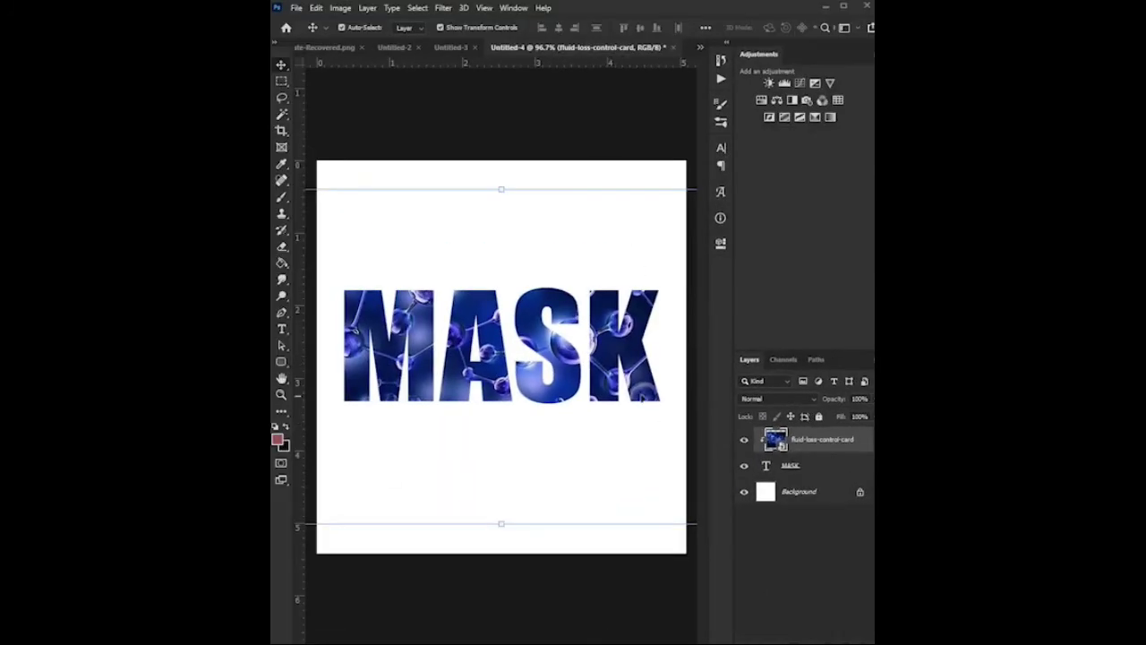
Step: Reposition the image within the letters and move the MASK text up the page
drag(565, 366, 540, 325)
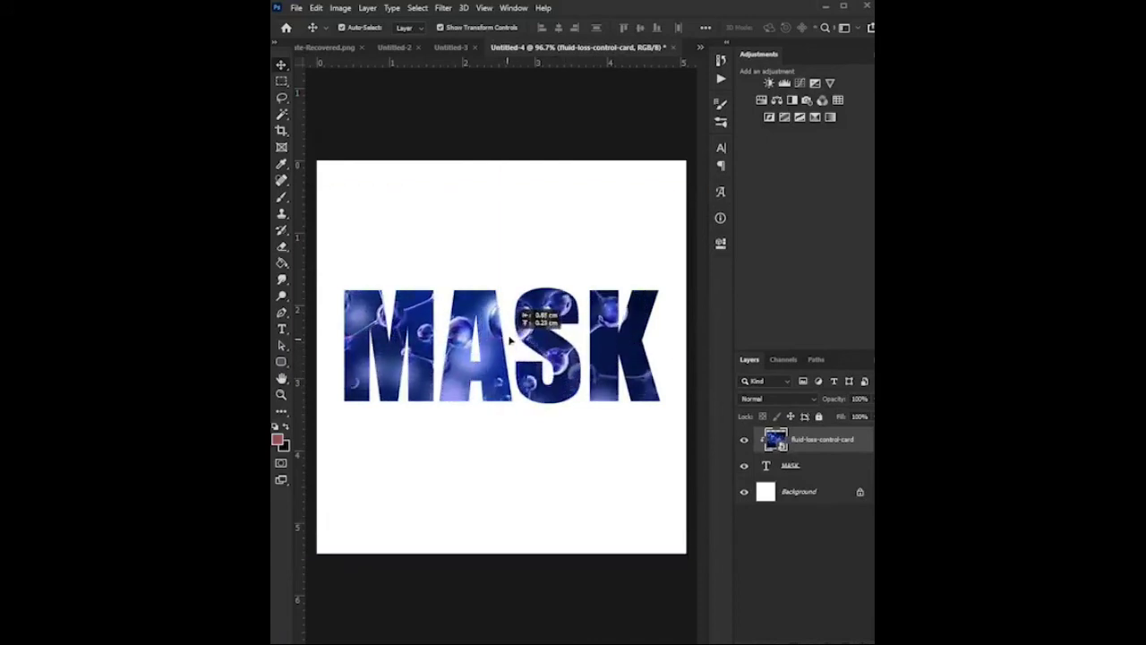
mouse_move(541, 328)
mouse_down()
mouse_move(511, 387)
mouse_move(543, 357)
mouse_up()
click(810, 469)
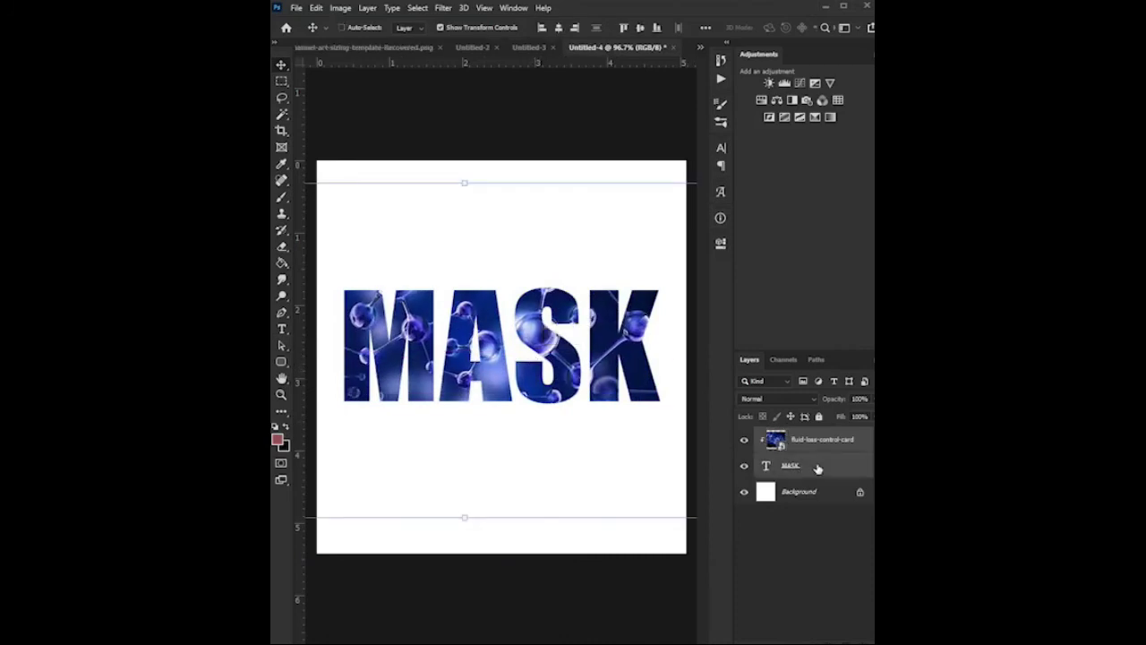
mouse_move(571, 378)
mouse_down()
mouse_move(570, 280)
mouse_move(570, 413)
mouse_up()
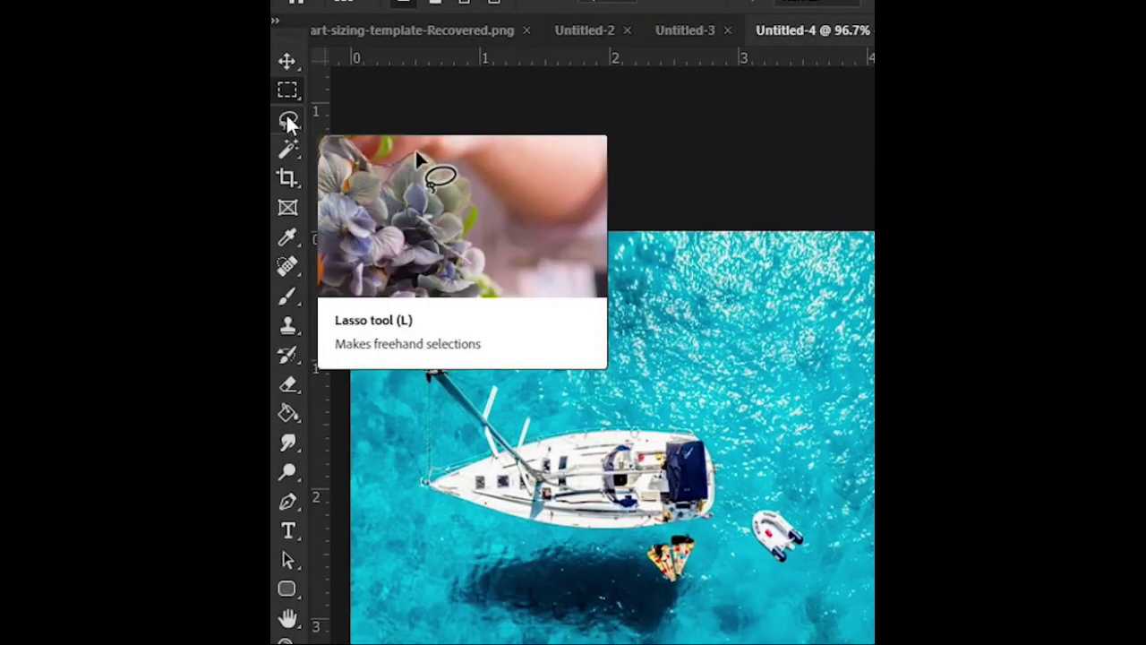
Step: Lasso the sailboat, its shadow and the dinghy, then open Fill set to Content-Aware
click(289, 120)
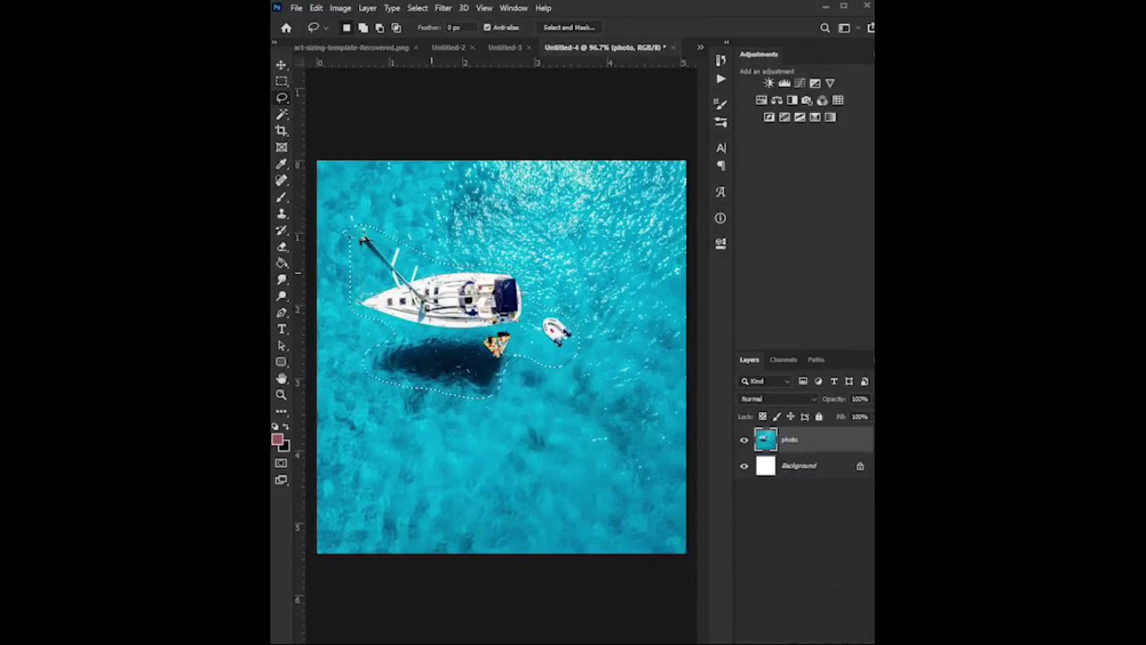
right_click(435, 277)
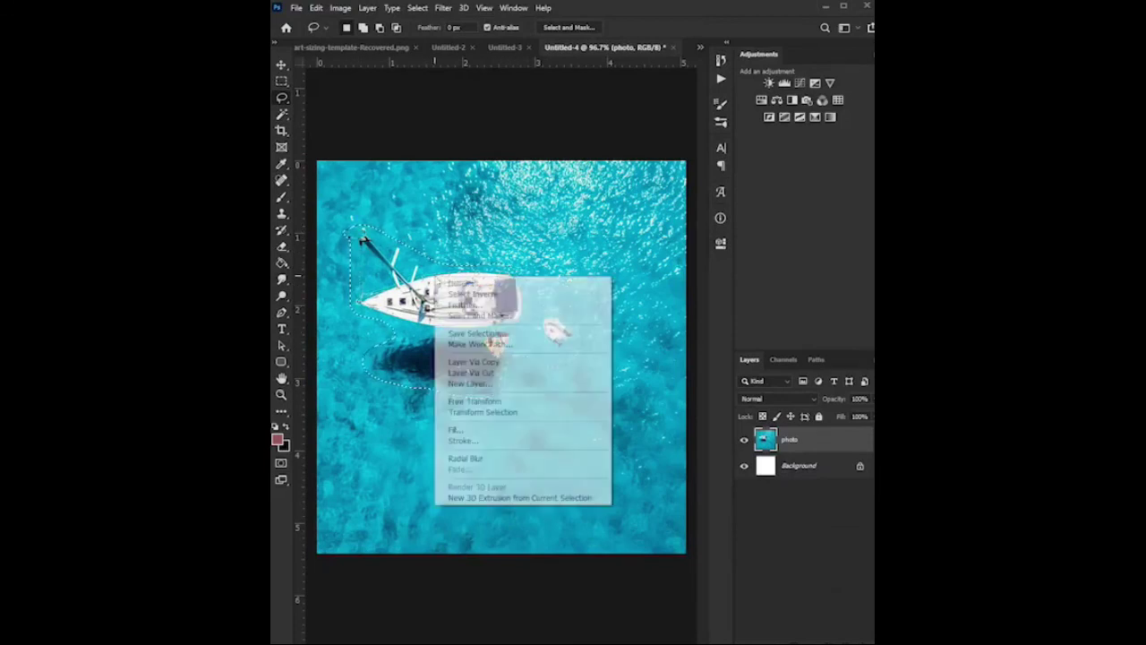
click(502, 433)
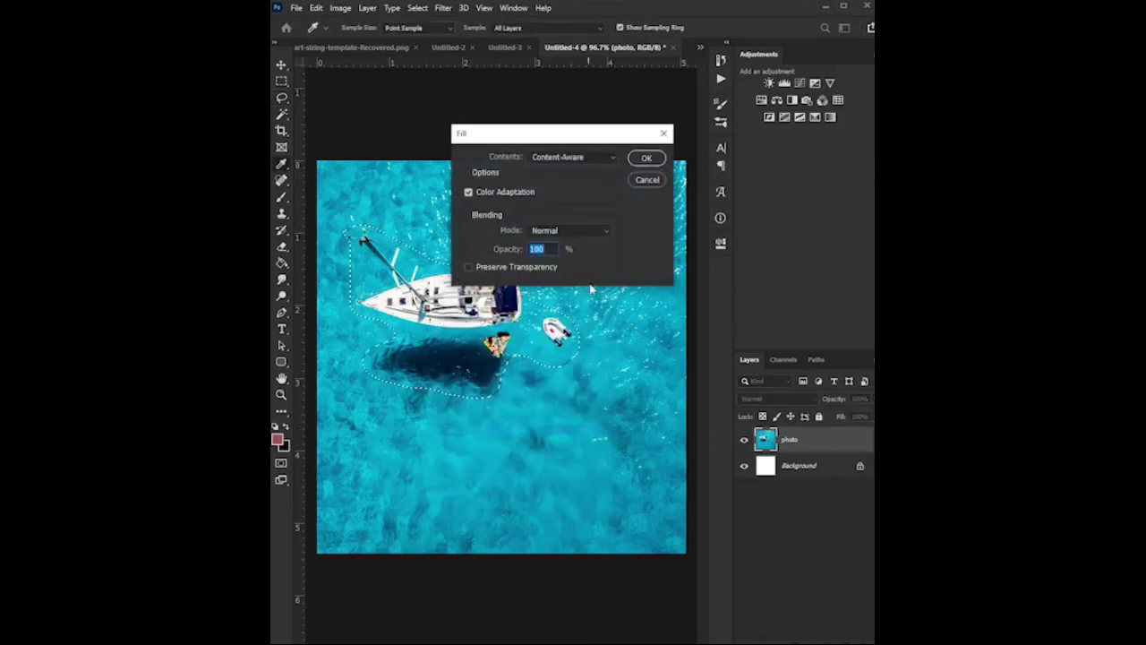